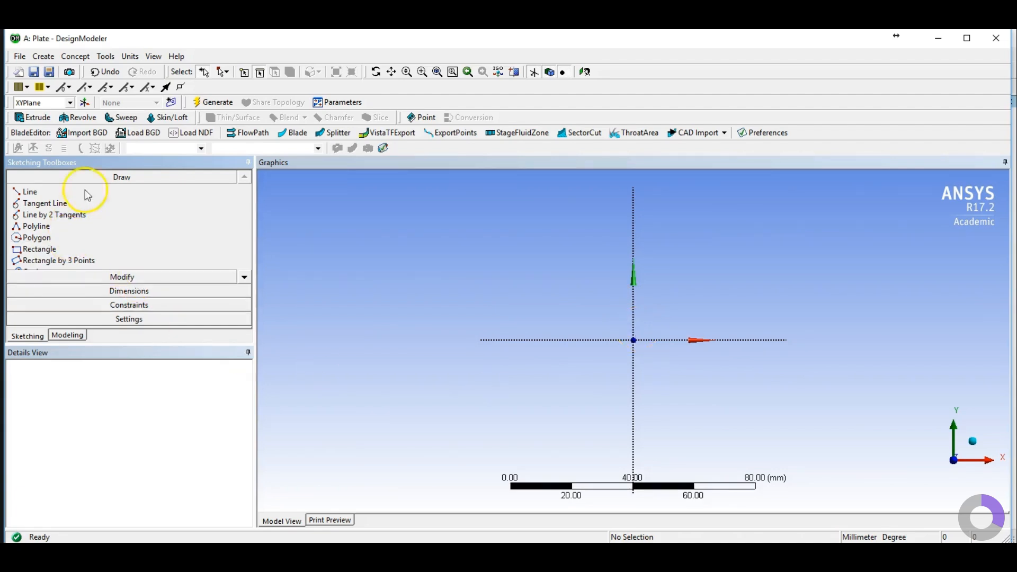
Step: Set the units to millimetres and sketch a rectangle from the origin, about 60 by 40 mm
{"action": "left_click", "coordinate": [132, 56]}
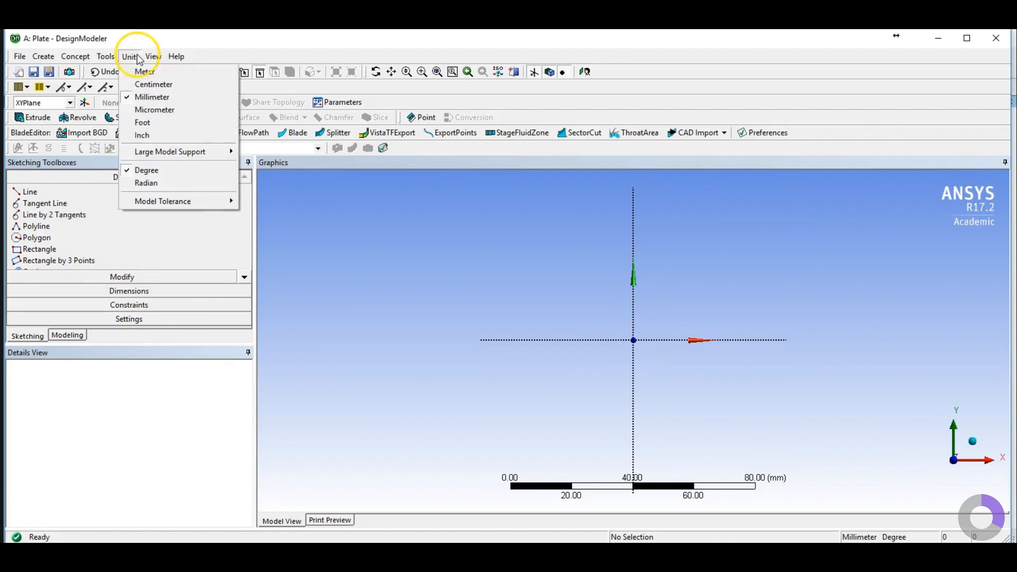
{"action": "left_click", "coordinate": [161, 100]}
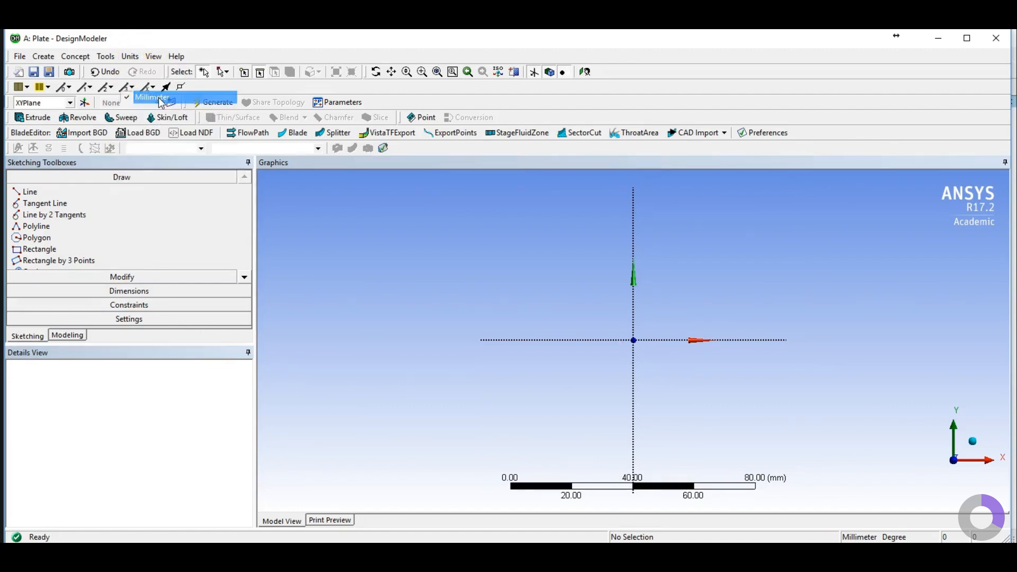
{"action": "left_click", "coordinate": [46, 252]}
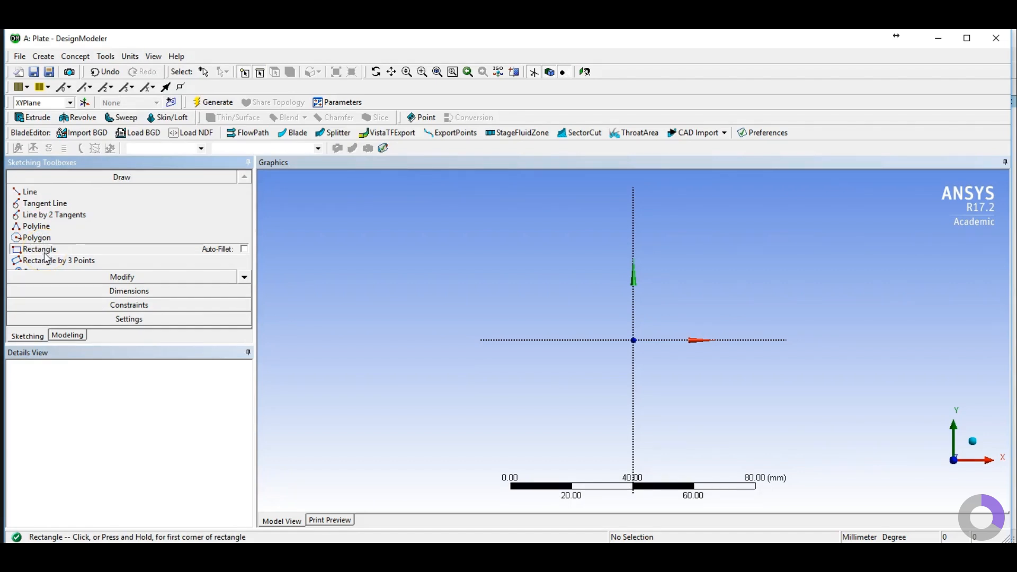
{"action": "left_click", "coordinate": [634, 340]}
{"action": "left_click", "coordinate": [816, 218]}
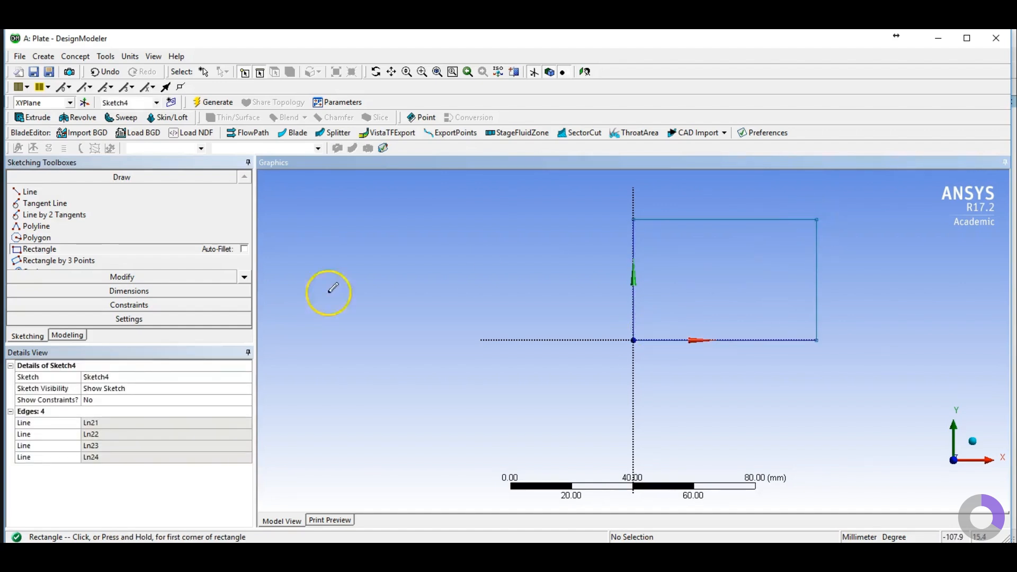
Step: Draw a circle centred at the origin with a radius of about 26 mm
{"action": "scroll", "coordinate": [119, 260], "scroll_direction": "down", "scroll_amount": 1}
{"action": "left_click", "coordinate": [30, 251]}
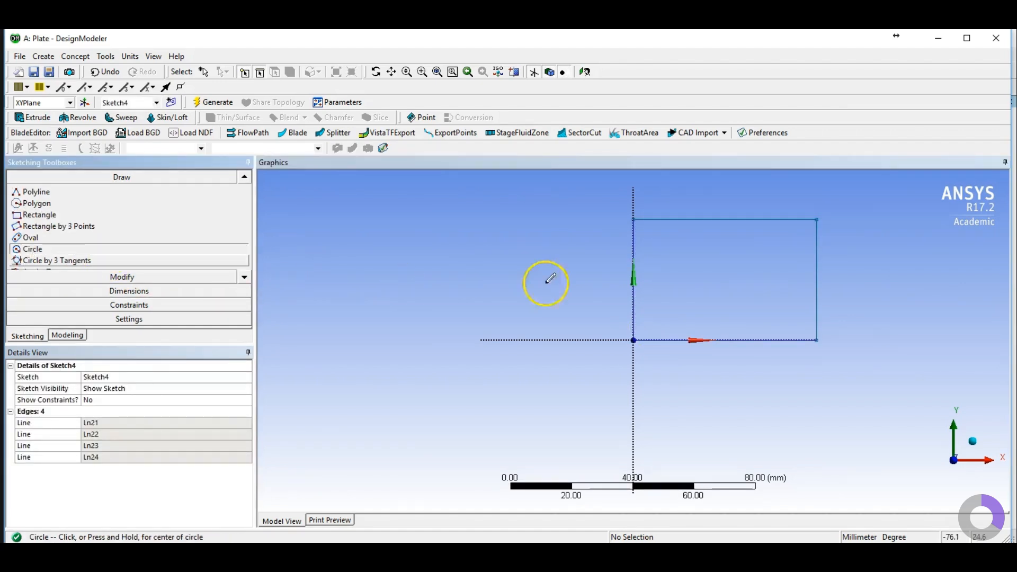
{"action": "left_click", "coordinate": [634, 340]}
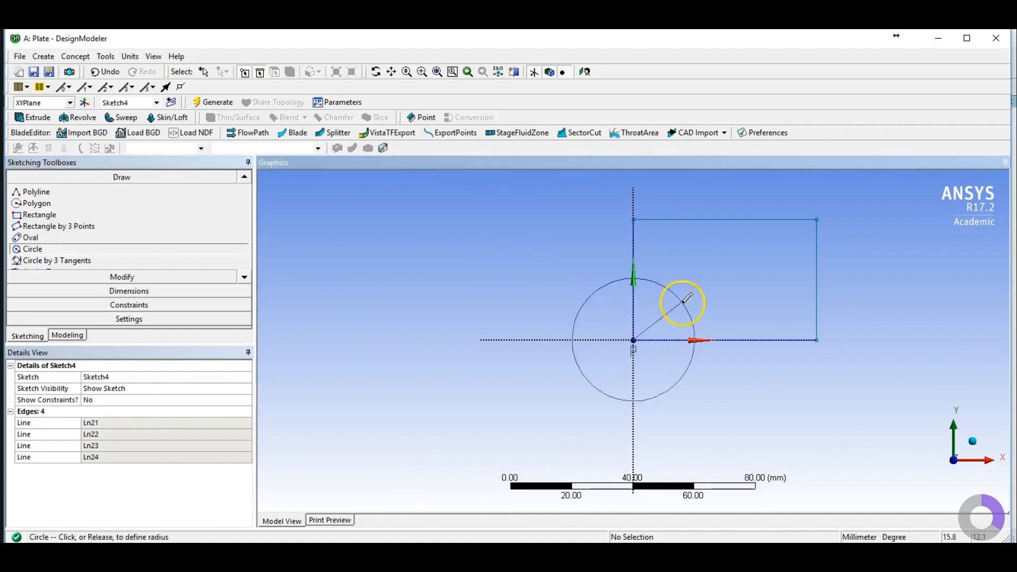
{"action": "left_click", "coordinate": [695, 288]}
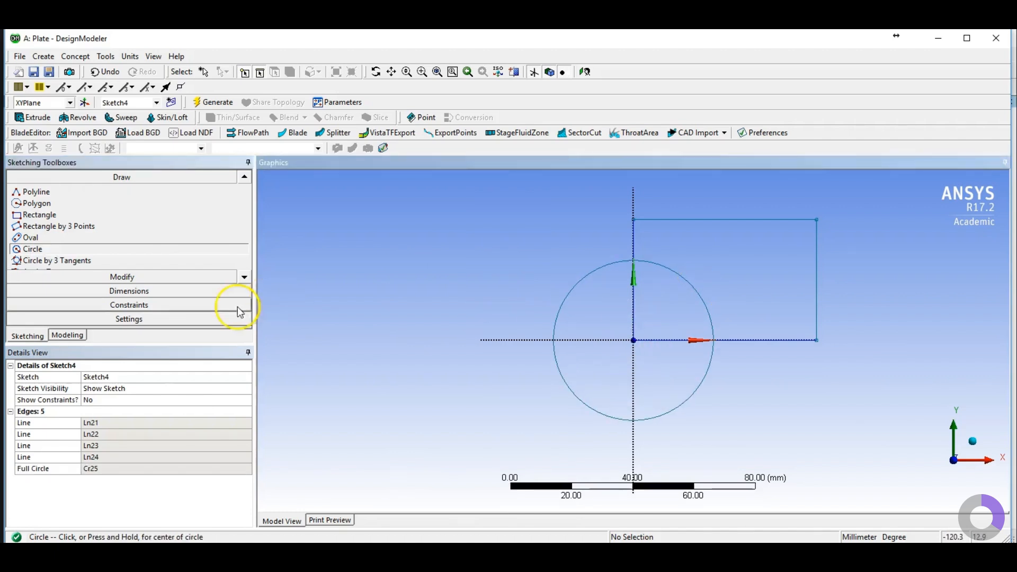
Step: Add general dimensions for the rectangle's width and height
{"action": "left_click", "coordinate": [129, 291]}
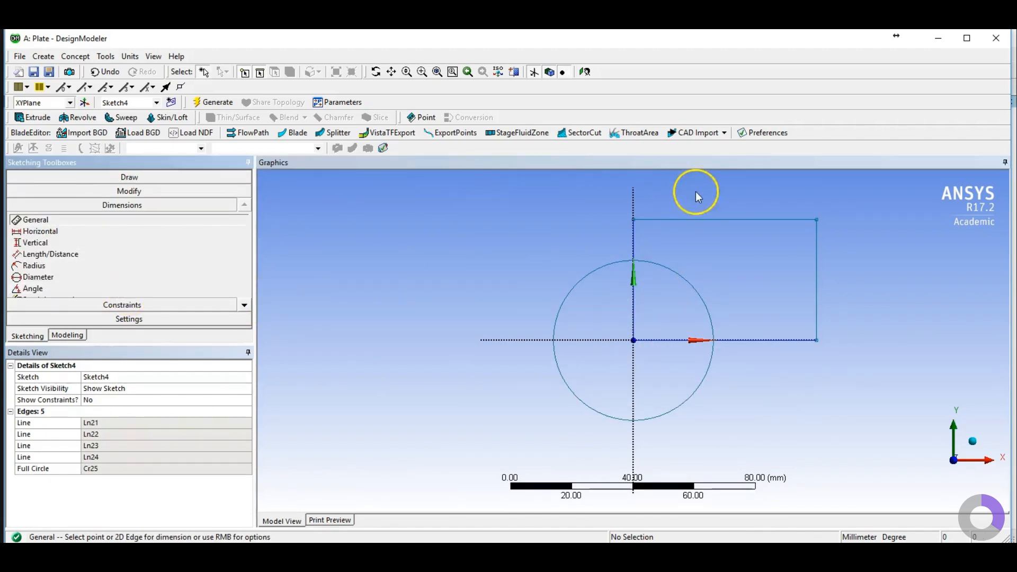
{"action": "left_click", "coordinate": [705, 219]}
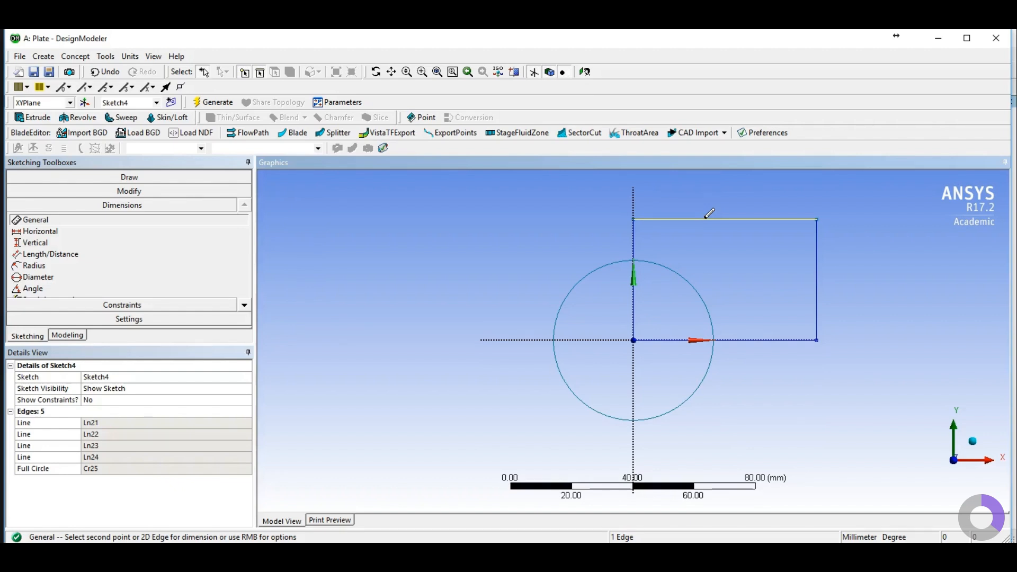
{"action": "left_click", "coordinate": [710, 209]}
{"action": "left_click", "coordinate": [817, 263]}
{"action": "left_click", "coordinate": [854, 263]}
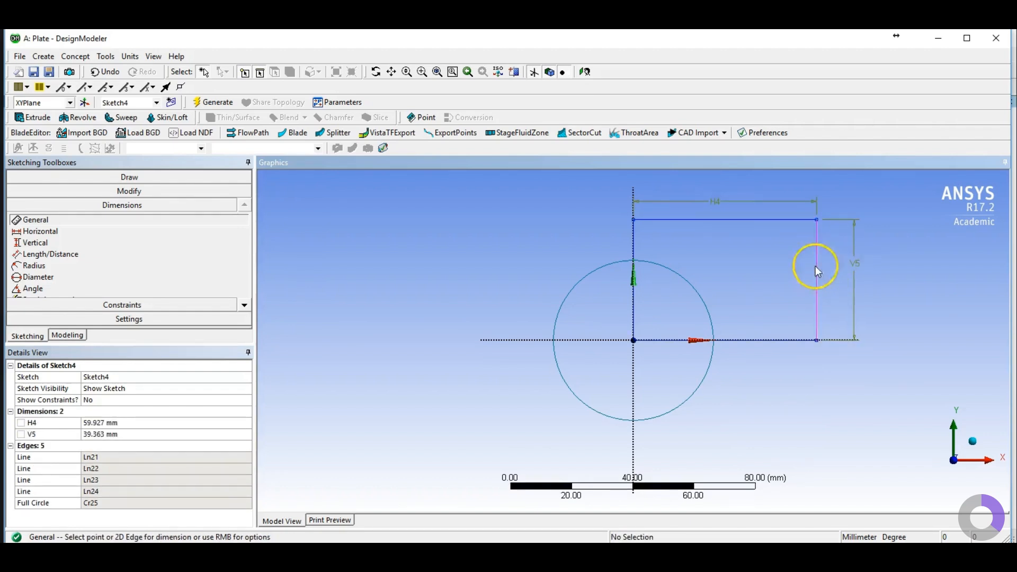
Step: Add a radius dimension to the circle
{"action": "left_click", "coordinate": [69, 265]}
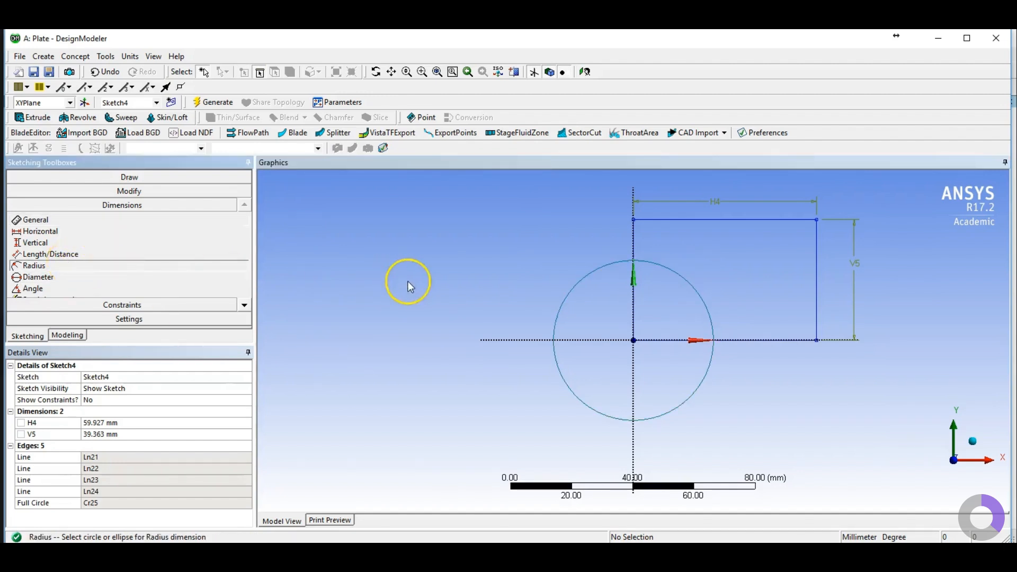
{"action": "left_click", "coordinate": [689, 275]}
{"action": "left_click", "coordinate": [700, 261]}
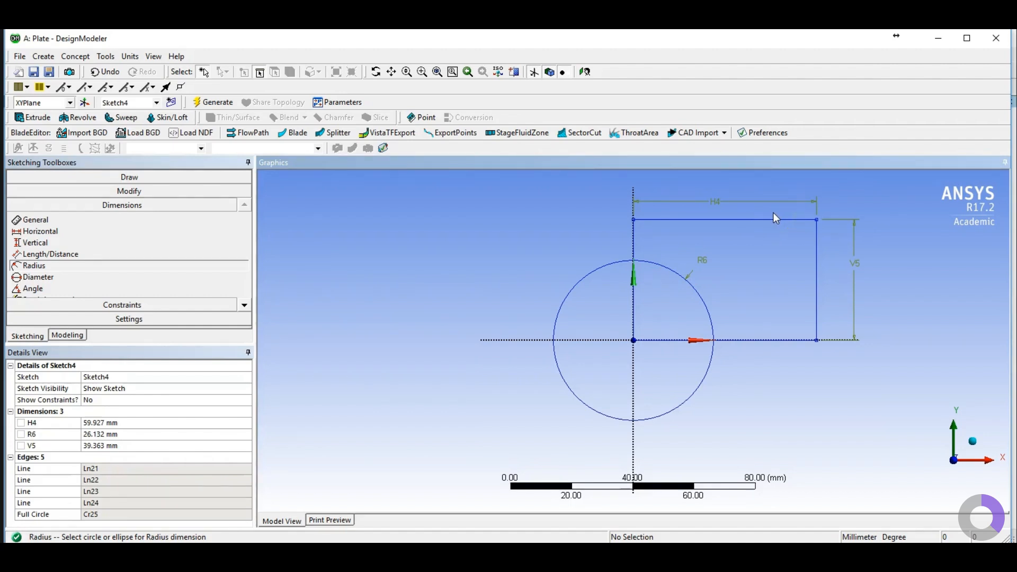
{"action": "left_click", "coordinate": [644, 202]}
Step: Set the rectangle width to 200 mm, the circle radius to 50 mm and the rectangle height to 100 mm
{"action": "left_click", "coordinate": [103, 422]}
{"action": "type", "text": "200"}
{"action": "key", "text": "Return"}
{"action": "left_click", "coordinate": [115, 435]}
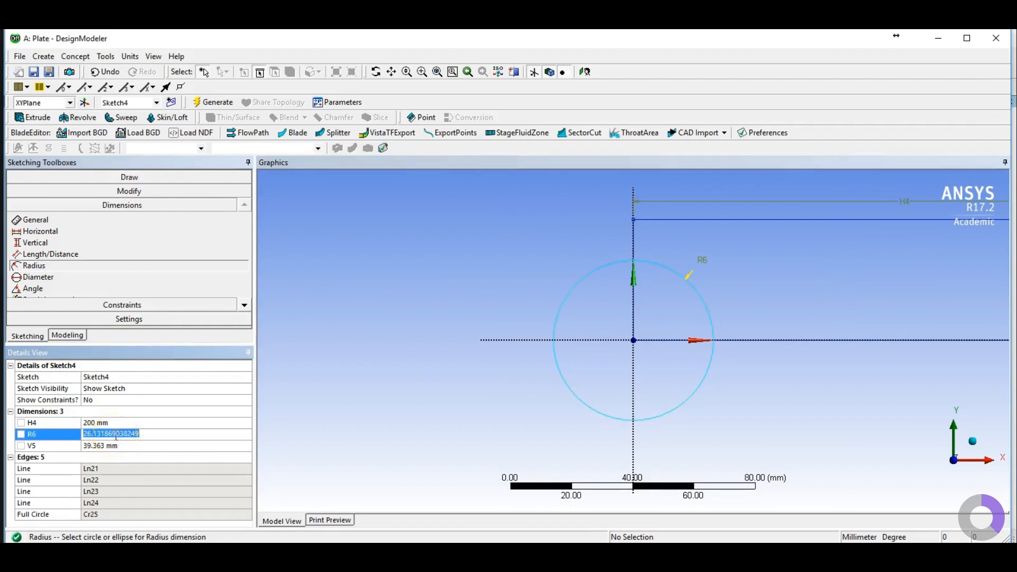
{"action": "type", "text": "50"}
{"action": "key", "text": "Return"}
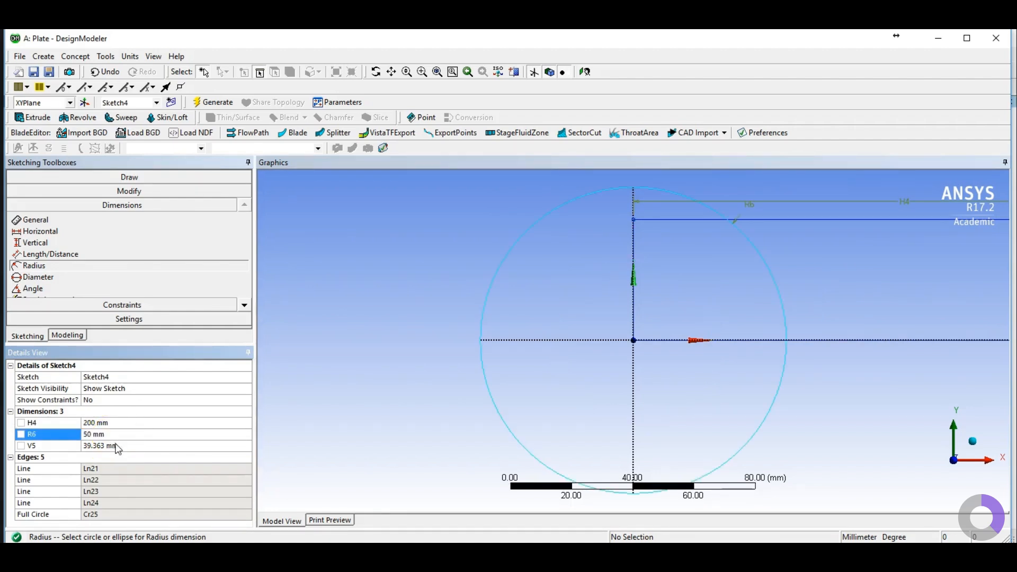
{"action": "left_click", "coordinate": [116, 445]}
{"action": "type", "text": "1"}
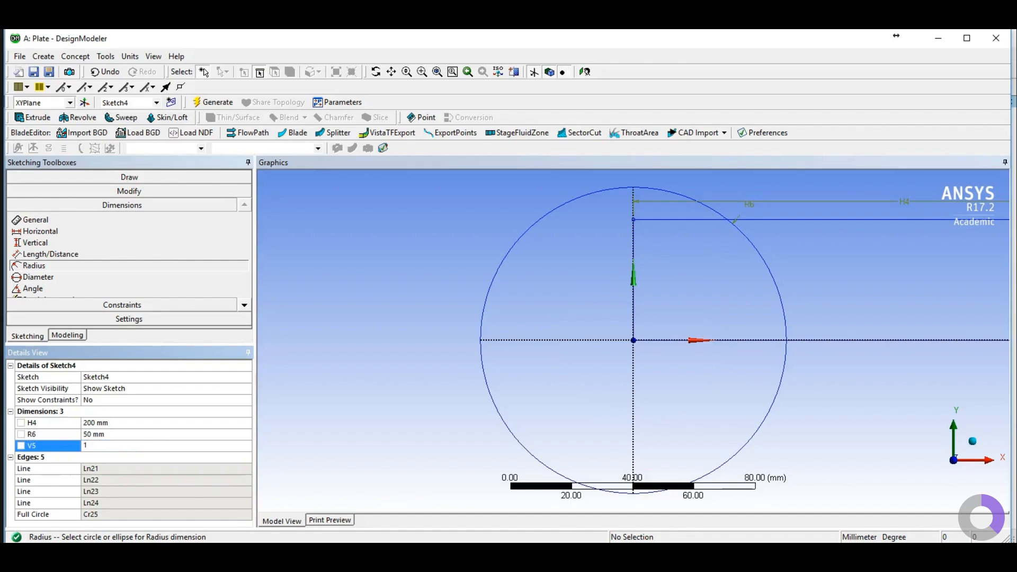
{"action": "type", "text": "00"}
{"action": "key", "text": "Return"}
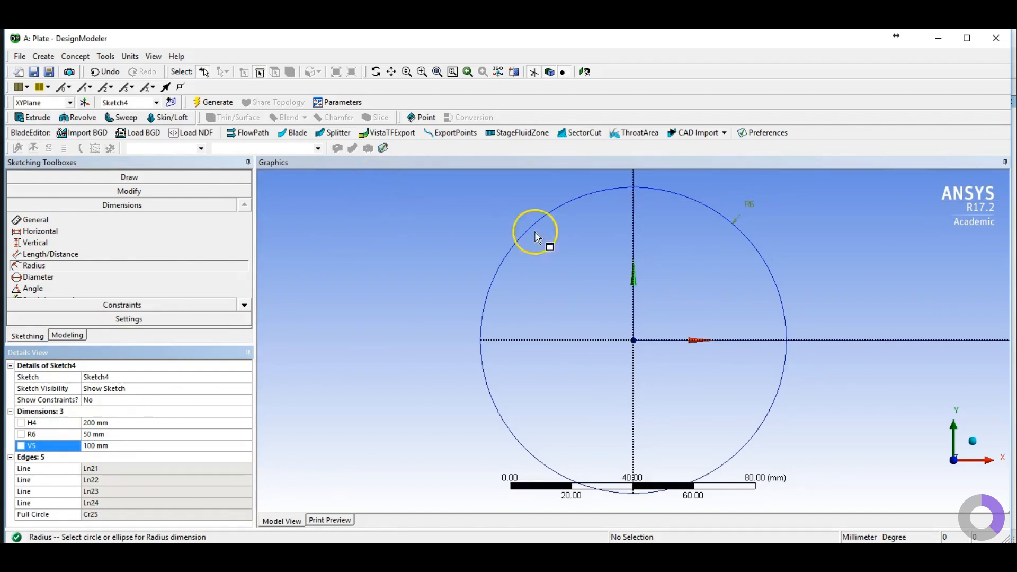
Step: Trim away the part of the circle outside the rectangle, leaving a quarter arc
{"action": "left_click", "coordinate": [438, 72]}
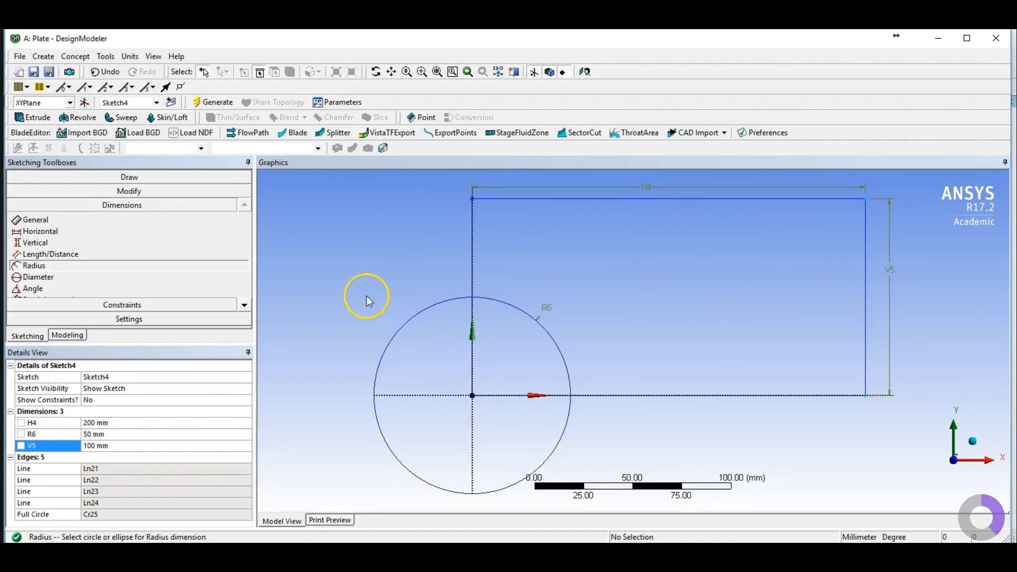
{"action": "left_click", "coordinate": [104, 193]}
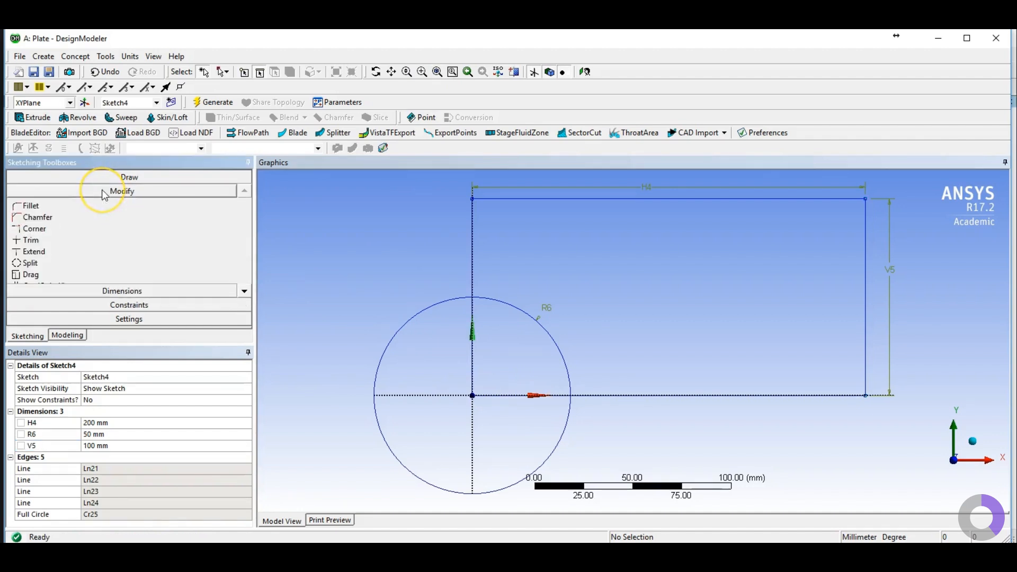
{"action": "left_click", "coordinate": [25, 242]}
{"action": "left_click", "coordinate": [390, 307]}
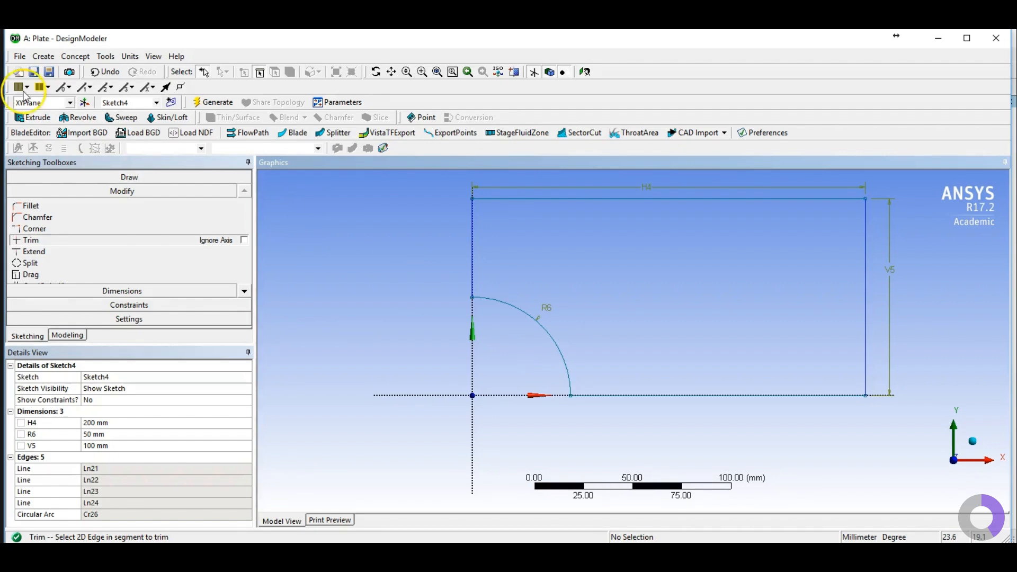
Step: Extrude the sketch to a depth of 10 mm and generate the plate body
{"action": "left_click", "coordinate": [34, 118]}
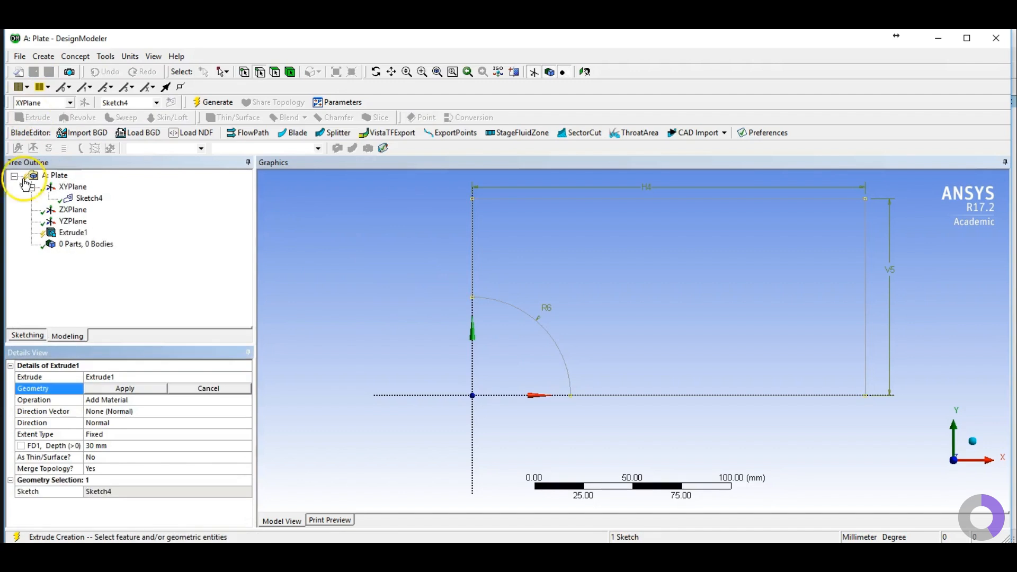
{"action": "left_click", "coordinate": [91, 199]}
{"action": "left_click", "coordinate": [119, 390]}
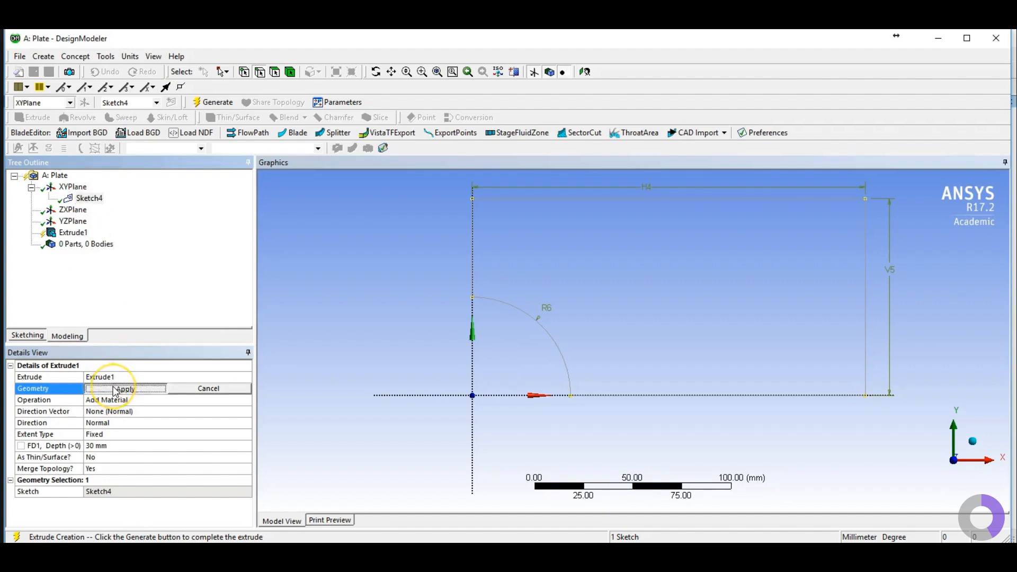
{"action": "left_click", "coordinate": [119, 448]}
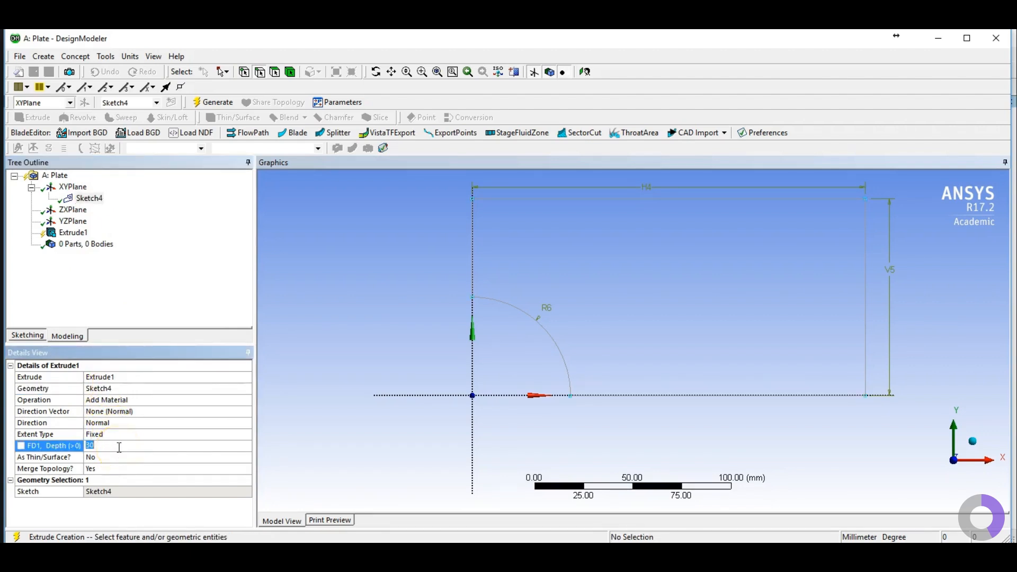
{"action": "type", "text": "10"}
{"action": "key", "text": "Return"}
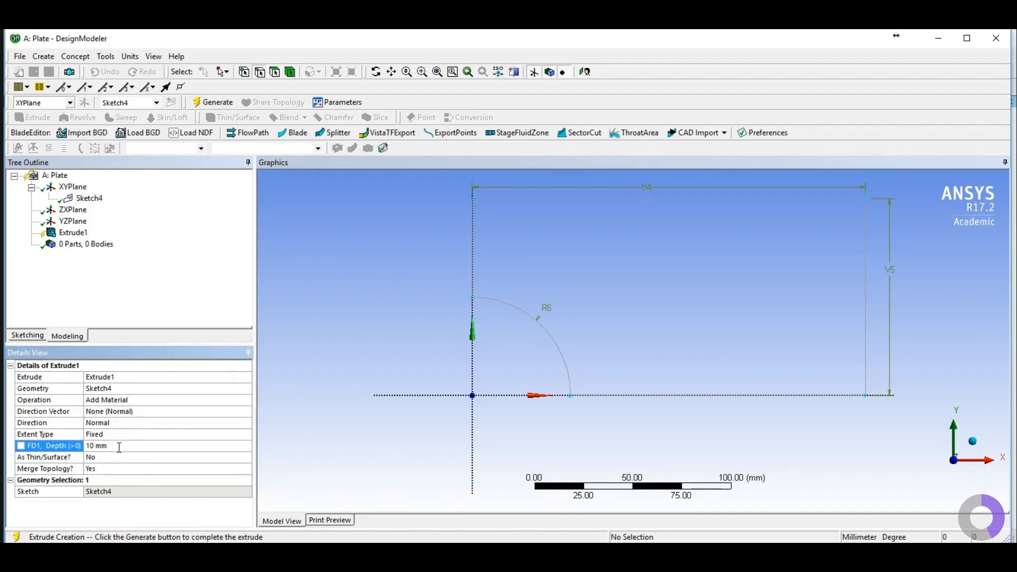
{"action": "left_click", "coordinate": [218, 103]}
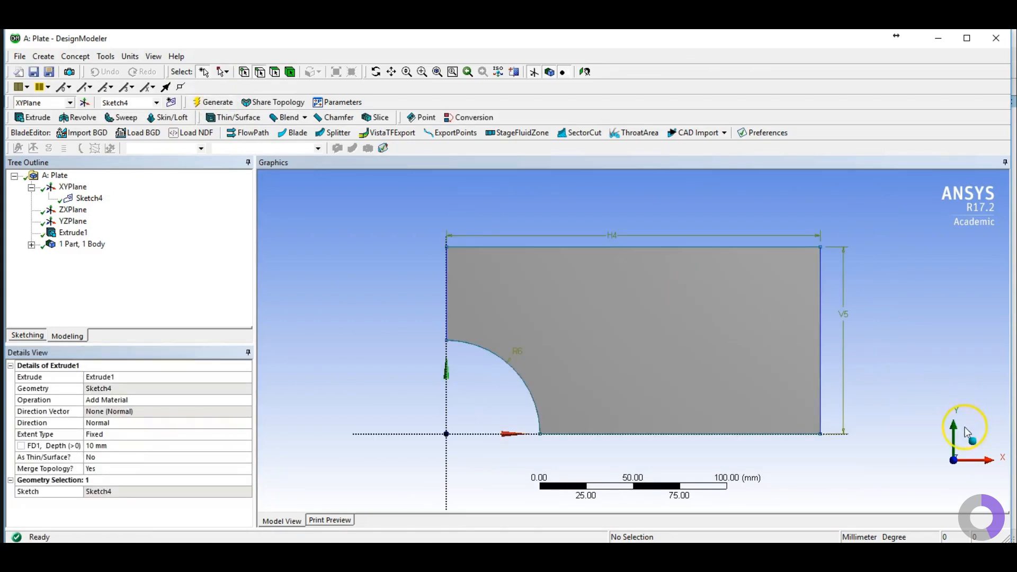
Step: Inspect the plate in isometric view and review the structural model slide with supports and load
{"action": "left_click", "coordinate": [974, 448]}
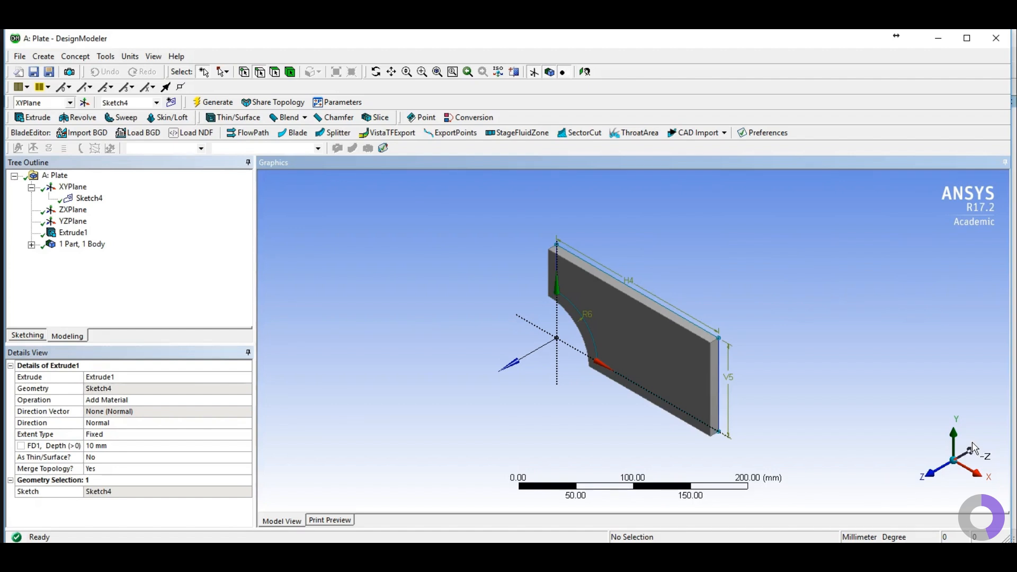
{"action": "left_click", "coordinate": [973, 449]}
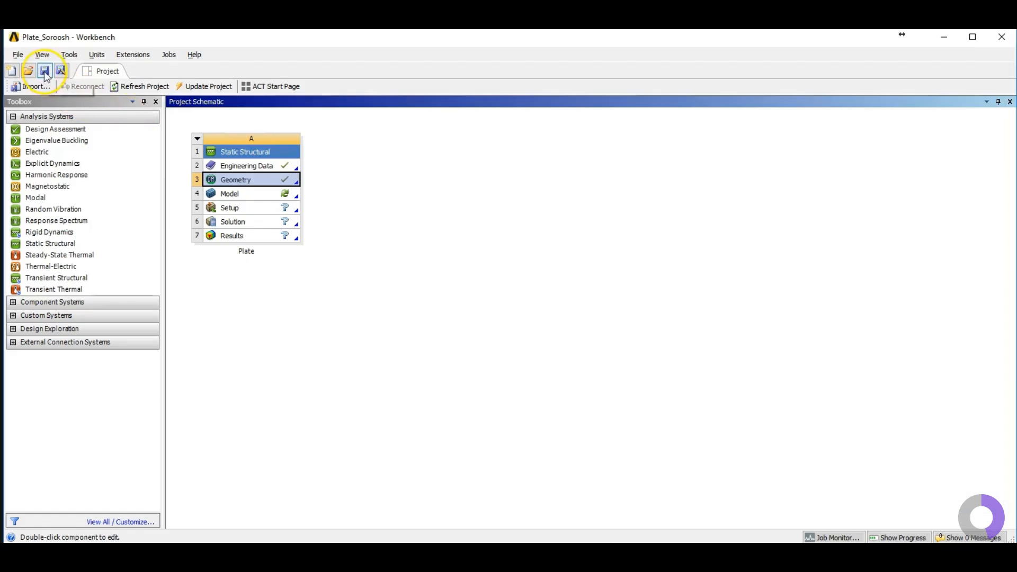
{"action": "left_click", "coordinate": [44, 72]}
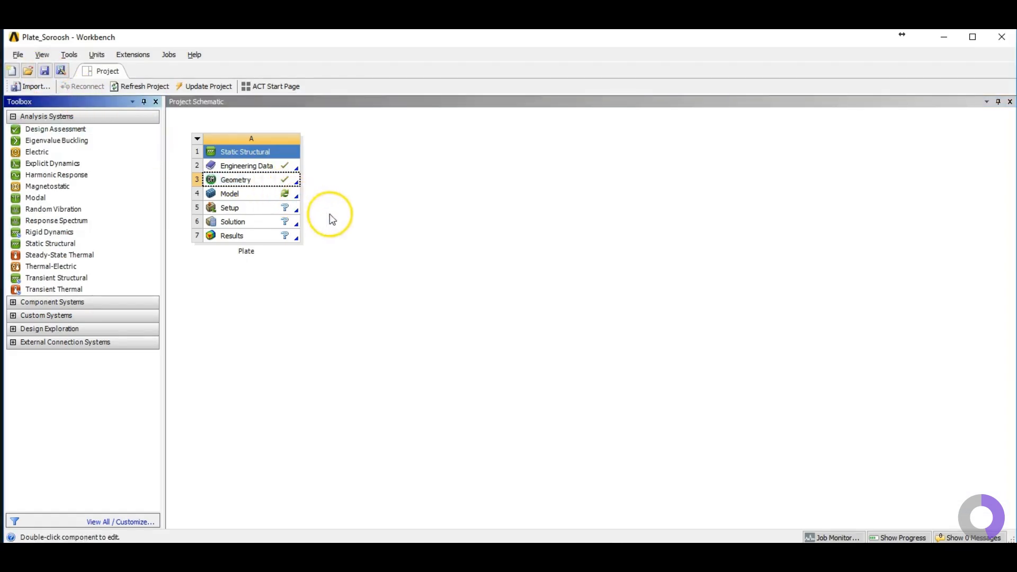
{"action": "key", "text": "alt+Tab"}
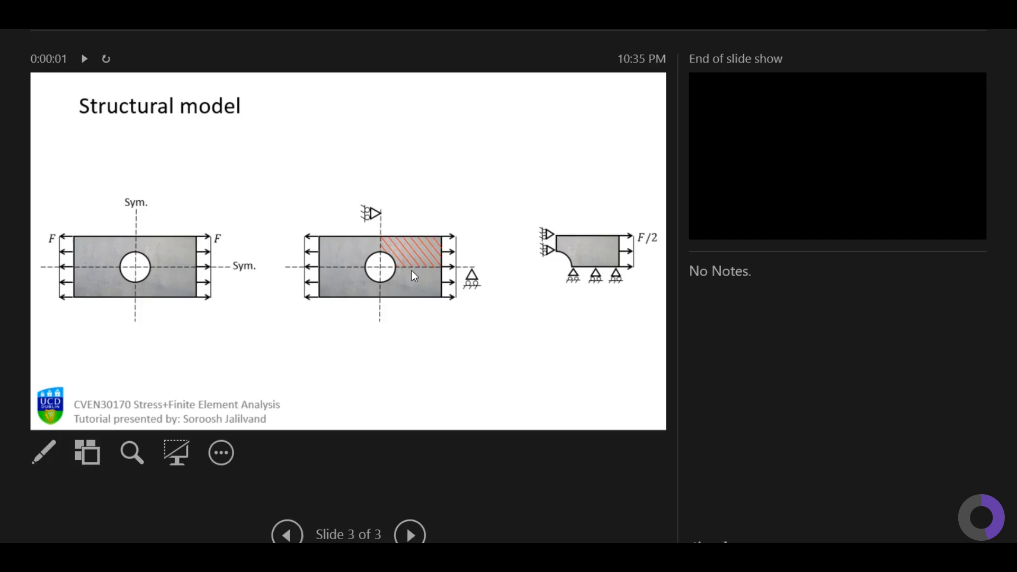
{"action": "key", "text": "Left"}
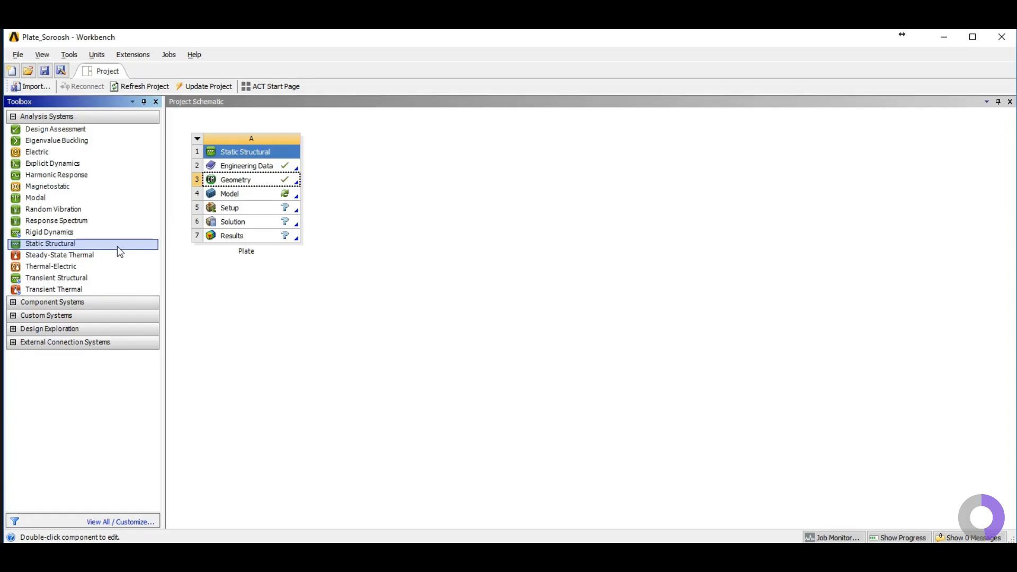
Step: Open the model in Mechanical and inspect the geometry, solid body and mesh settings
{"action": "double_click", "coordinate": [238, 200]}
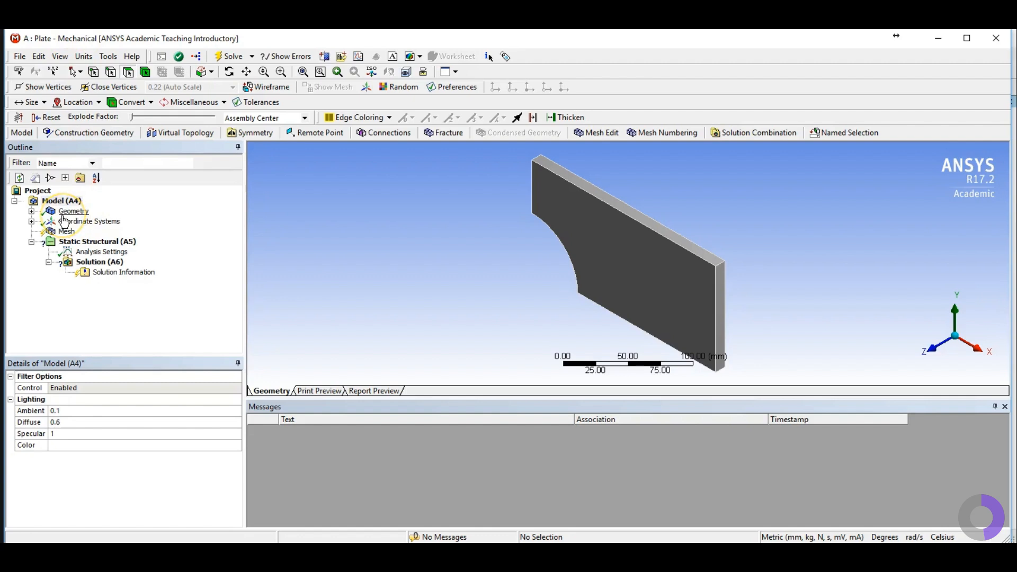
{"action": "left_click", "coordinate": [32, 211]}
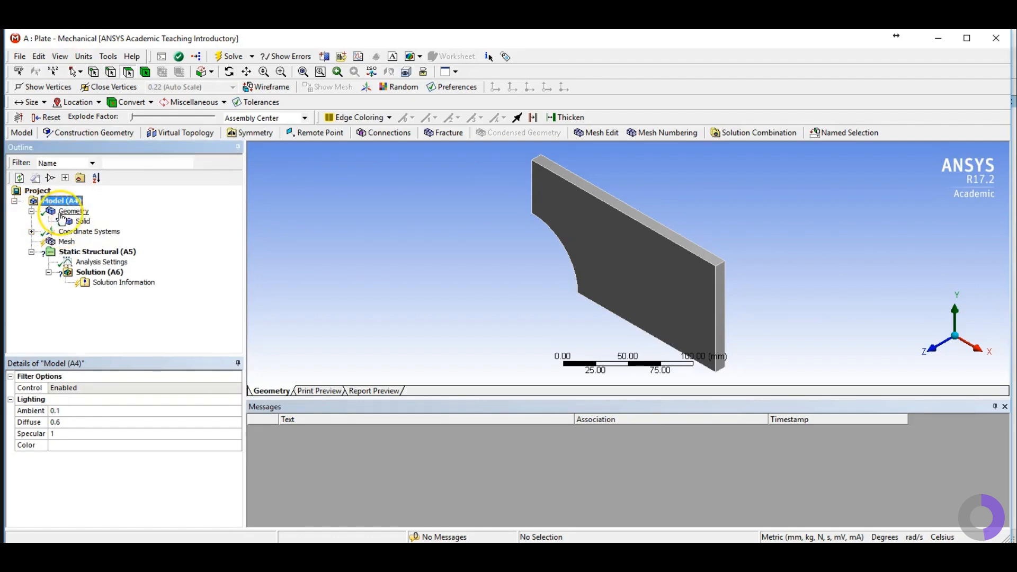
{"action": "left_click", "coordinate": [83, 222]}
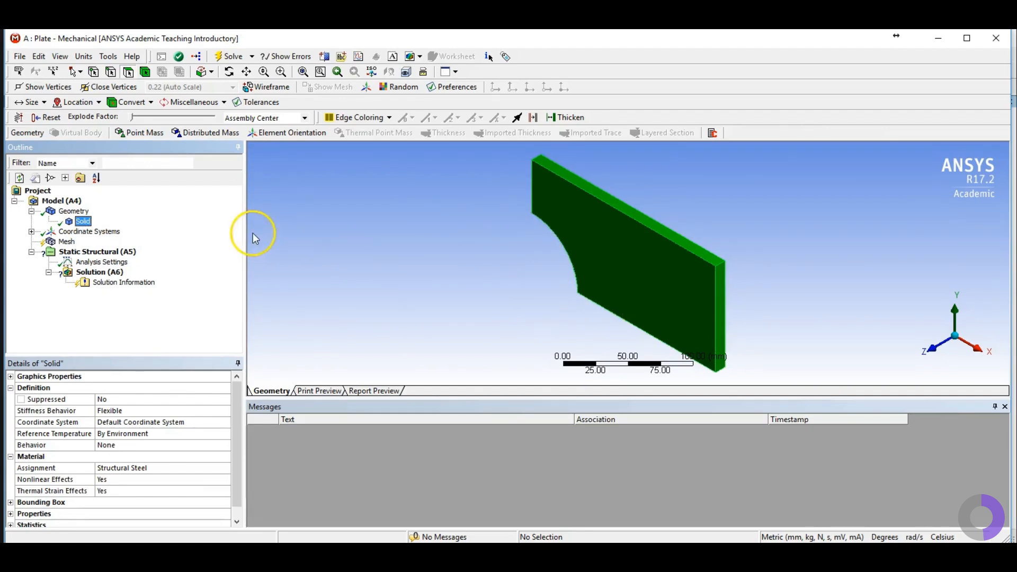
{"action": "left_click", "coordinate": [32, 211]}
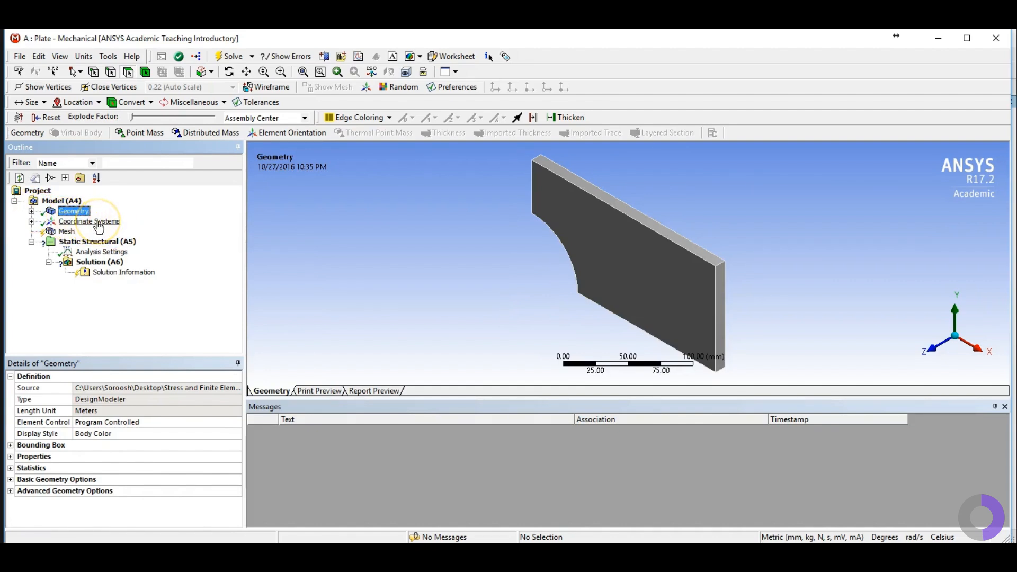
{"action": "left_click", "coordinate": [67, 232]}
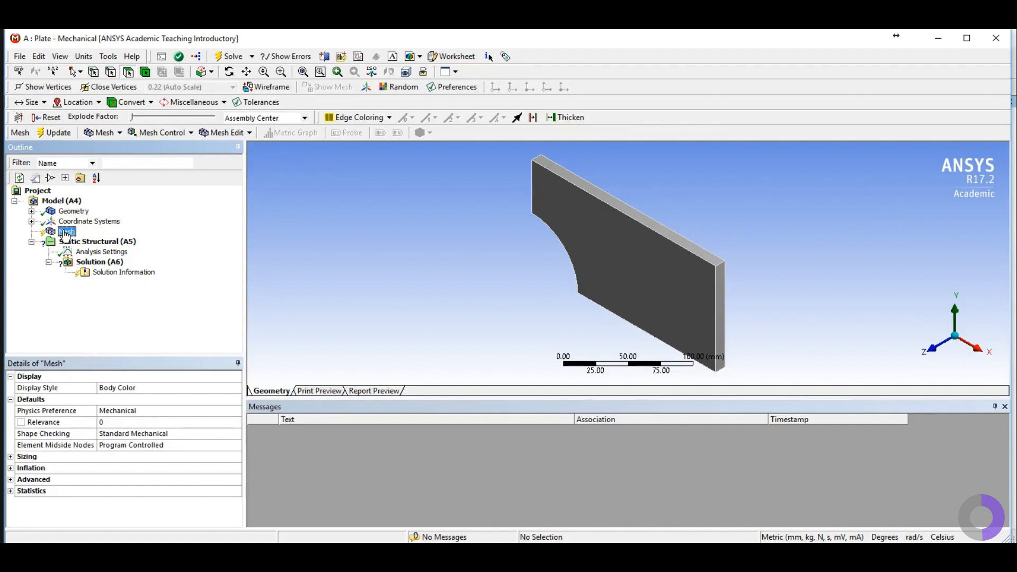
{"action": "left_click", "coordinate": [66, 235]}
Step: Set the unit system to Metric (mm, kg, N, s, mV, mA)
{"action": "left_click", "coordinate": [88, 58]}
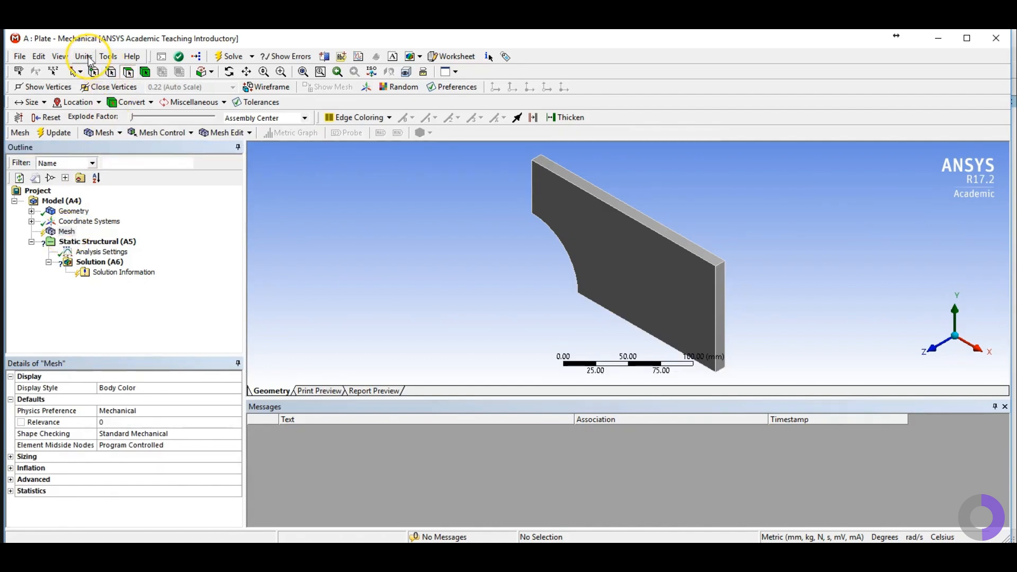
{"action": "left_click", "coordinate": [109, 101]}
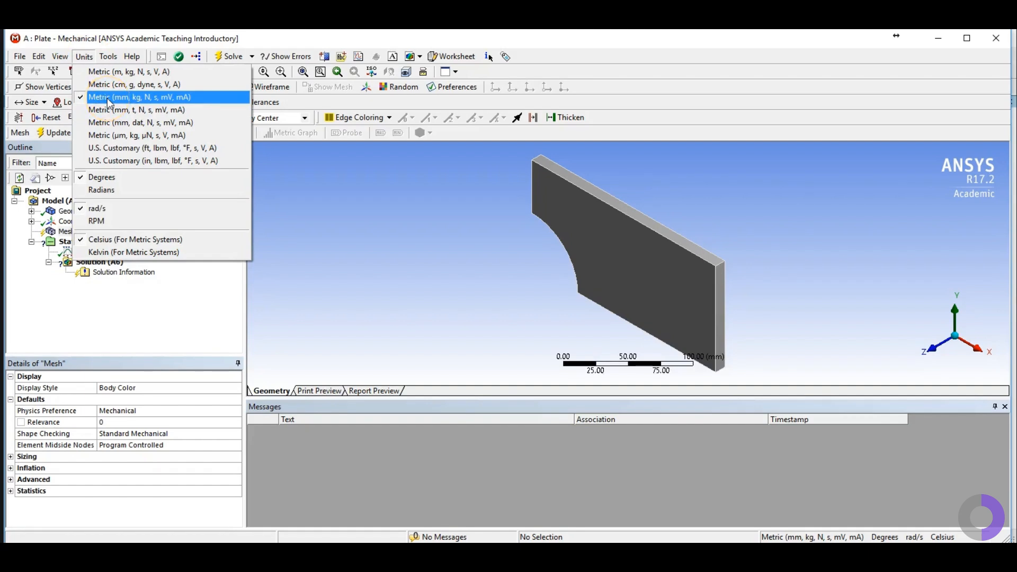
Step: In the mesh sizing settings, set the element size to 10 mm
{"action": "left_click", "coordinate": [67, 235]}
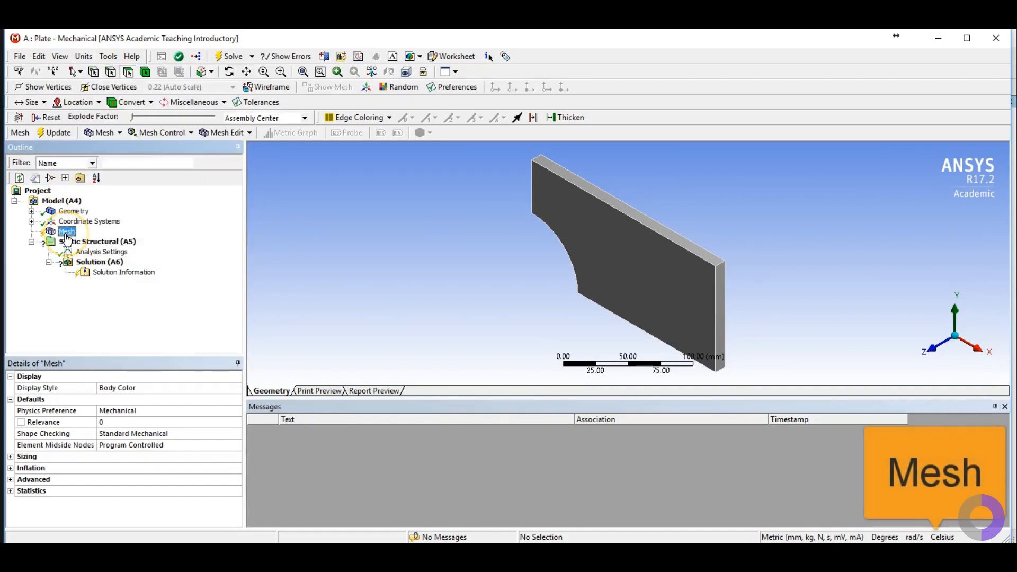
{"action": "left_click", "coordinate": [11, 457]}
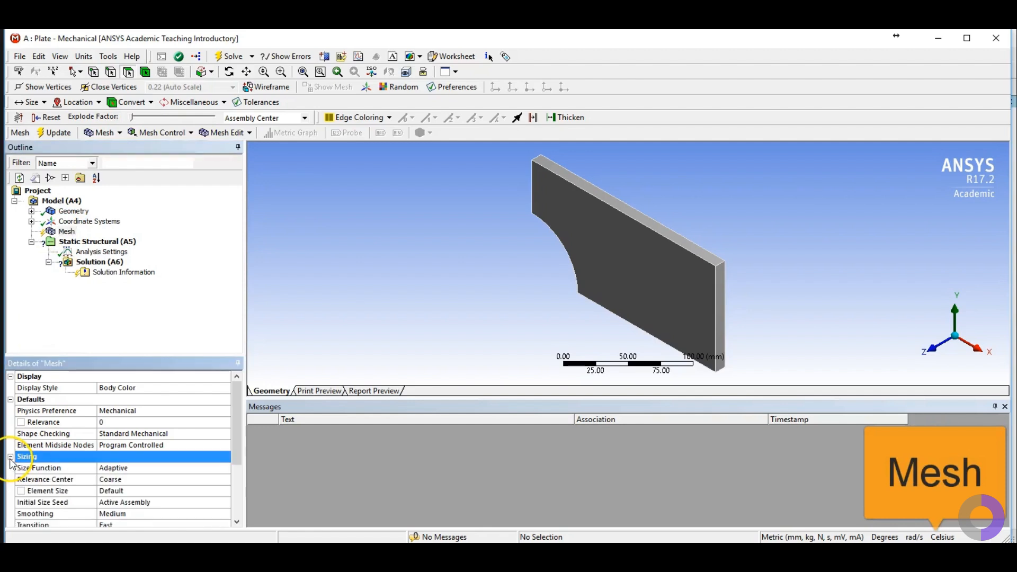
{"action": "left_click", "coordinate": [139, 492]}
{"action": "type", "text": "10"}
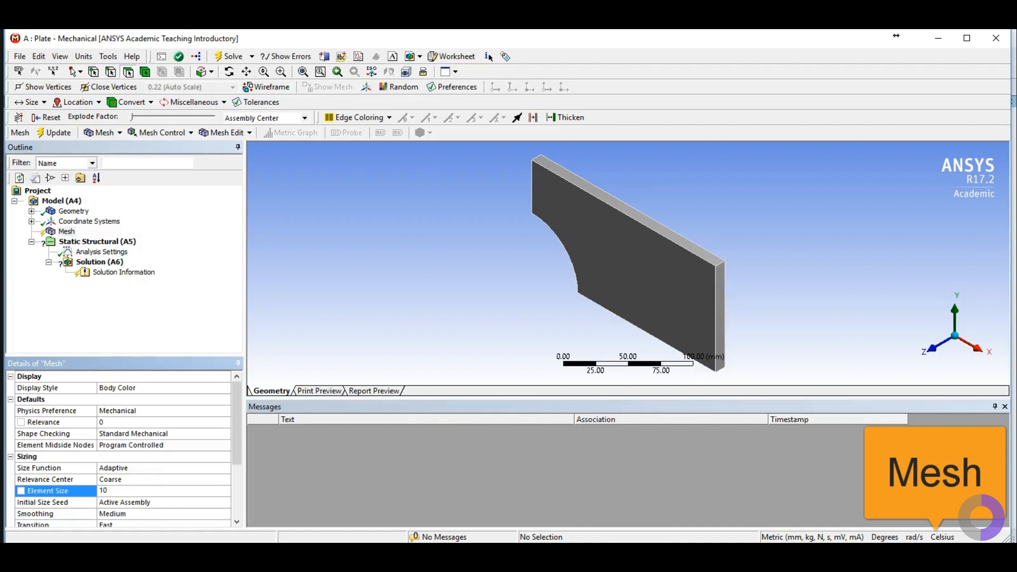
{"action": "key", "text": "Return"}
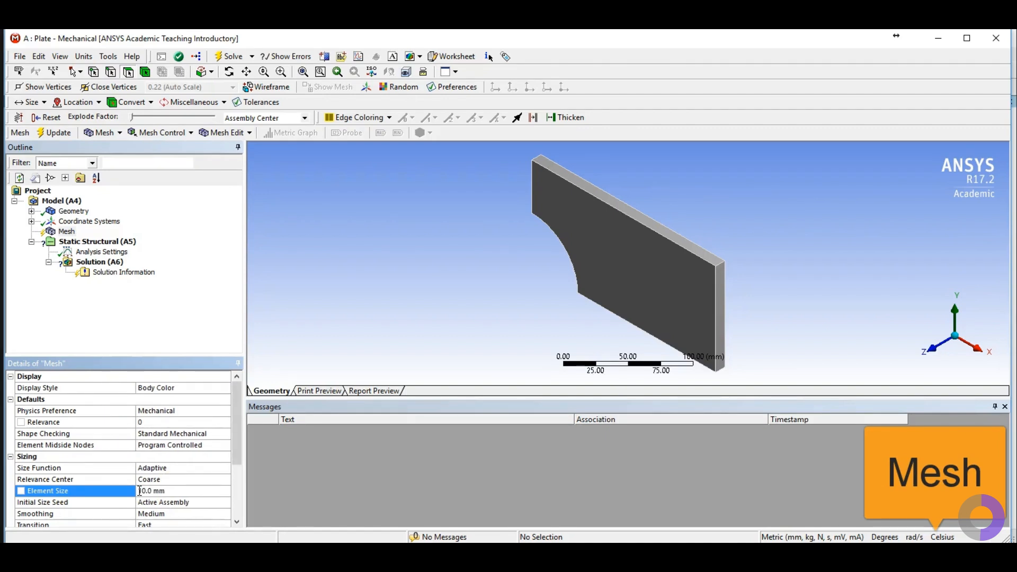
Step: Generate the mesh on the plate body
{"action": "right_click", "coordinate": [66, 232]}
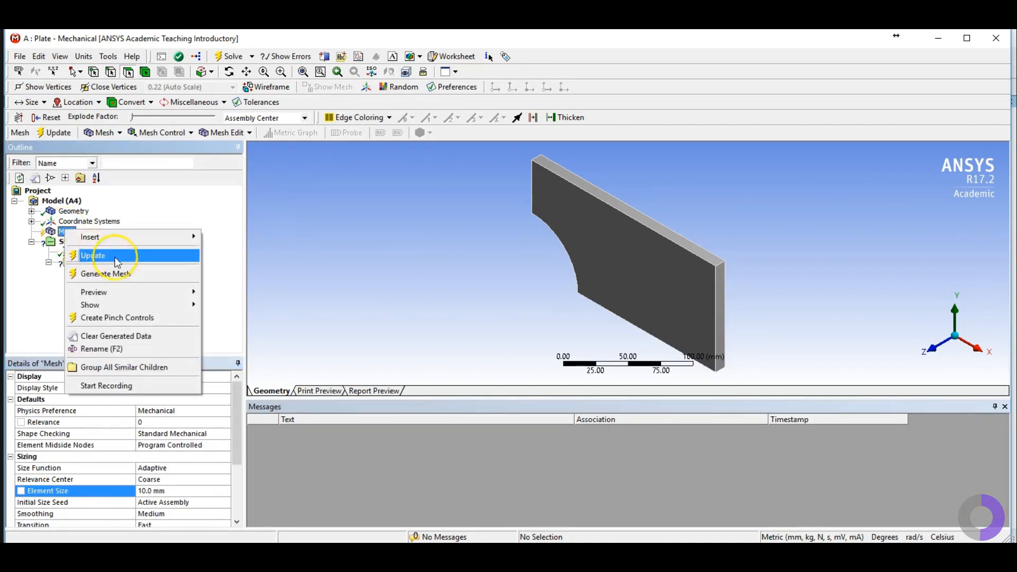
{"action": "left_click", "coordinate": [121, 275]}
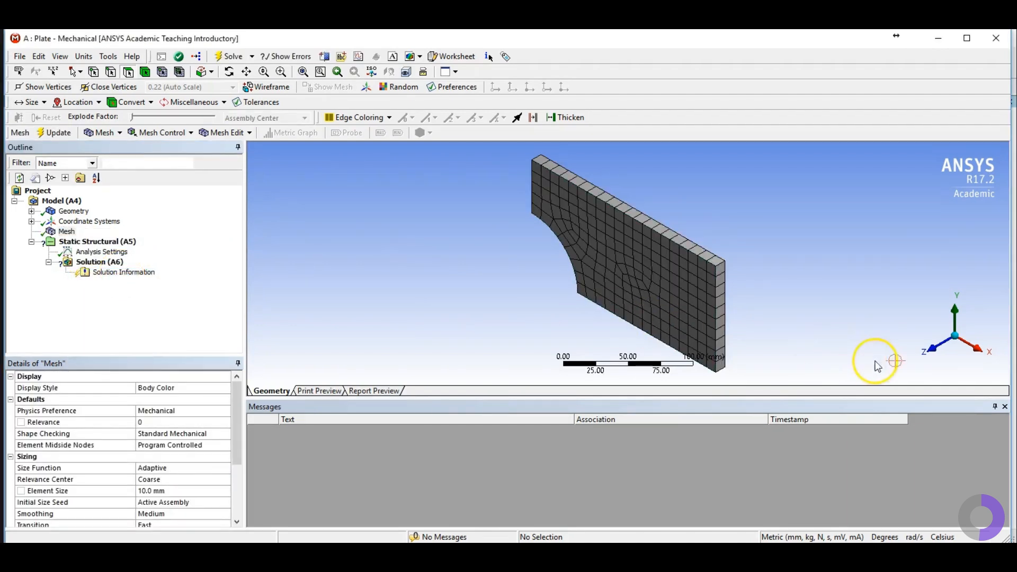
{"action": "left_click", "coordinate": [934, 351]}
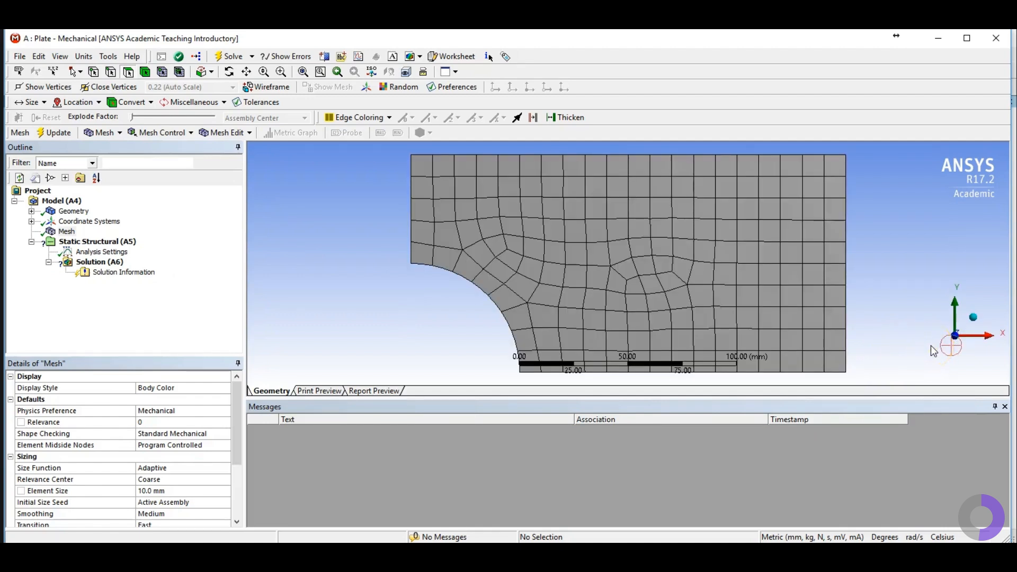
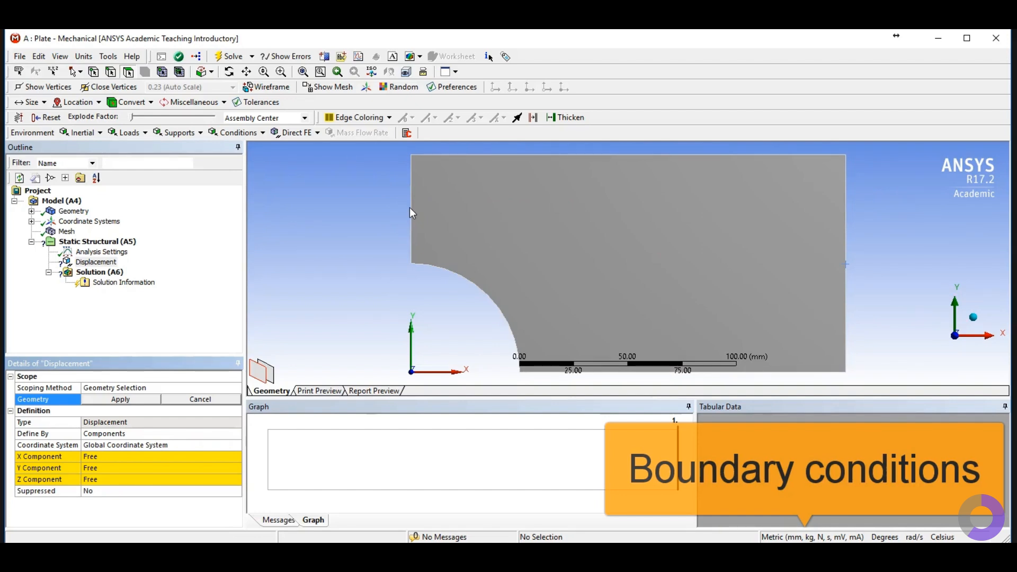
Step: Scope the existing Displacement support to the plate's left end face using the face selection filter
{"action": "left_click", "coordinate": [229, 71]}
{"action": "left_click_drag", "start_coordinate": [380, 180], "coordinate": [397, 196]}
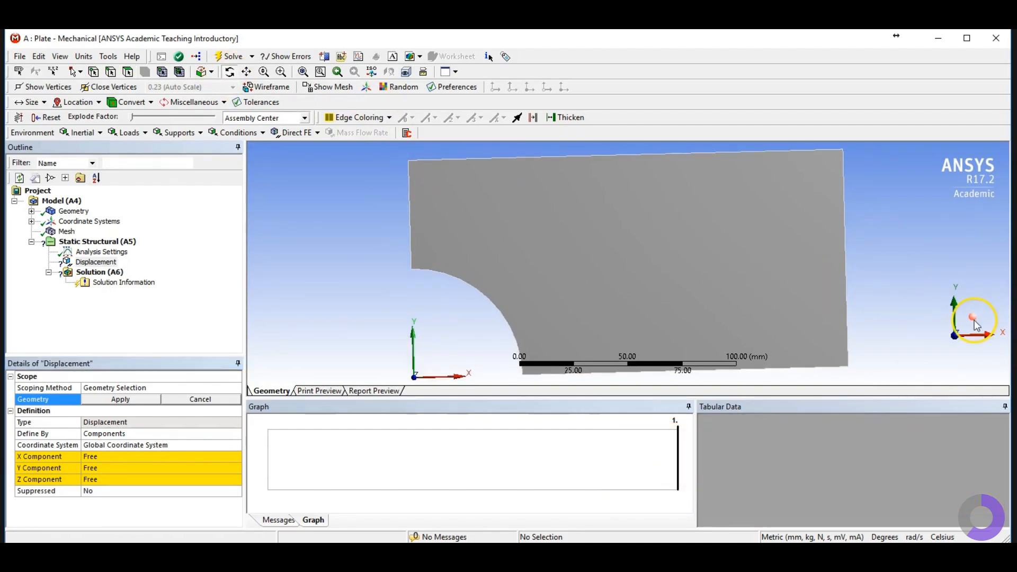
{"action": "left_click", "coordinate": [956, 333]}
{"action": "left_click_drag", "start_coordinate": [537, 200], "coordinate": [522, 254]}
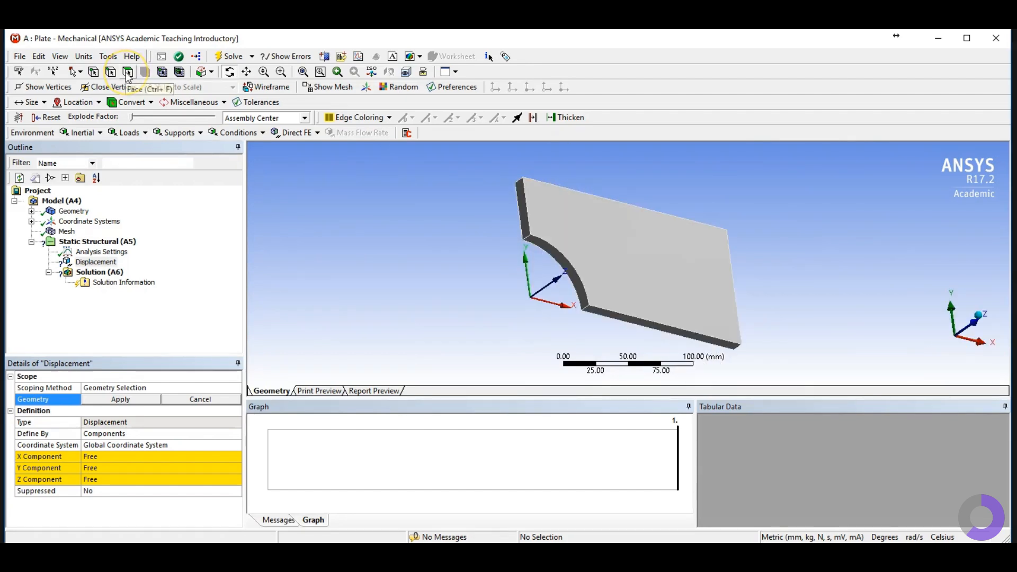
{"action": "left_click", "coordinate": [128, 72]}
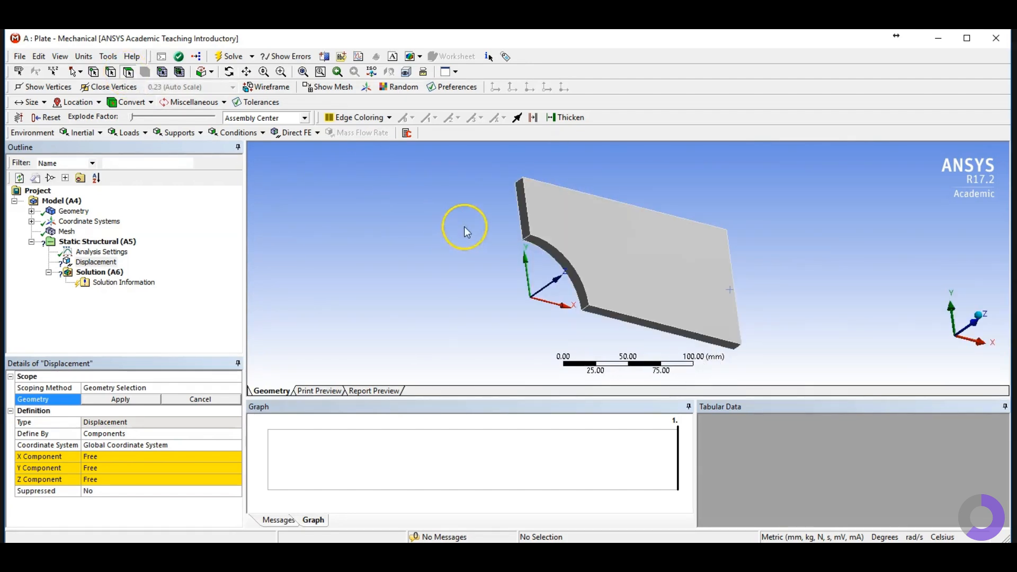
{"action": "left_click", "coordinate": [524, 219]}
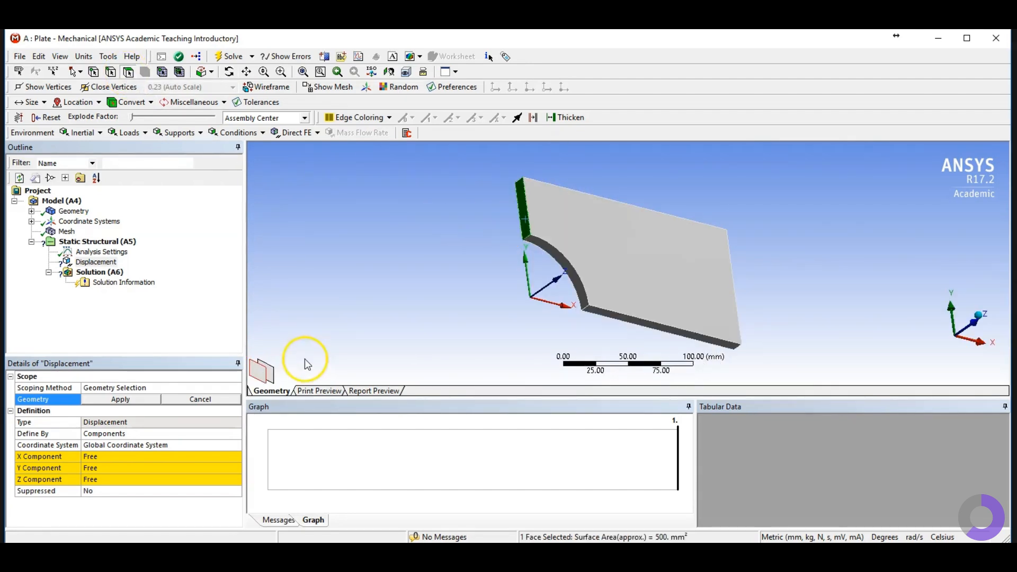
{"action": "left_click", "coordinate": [102, 401]}
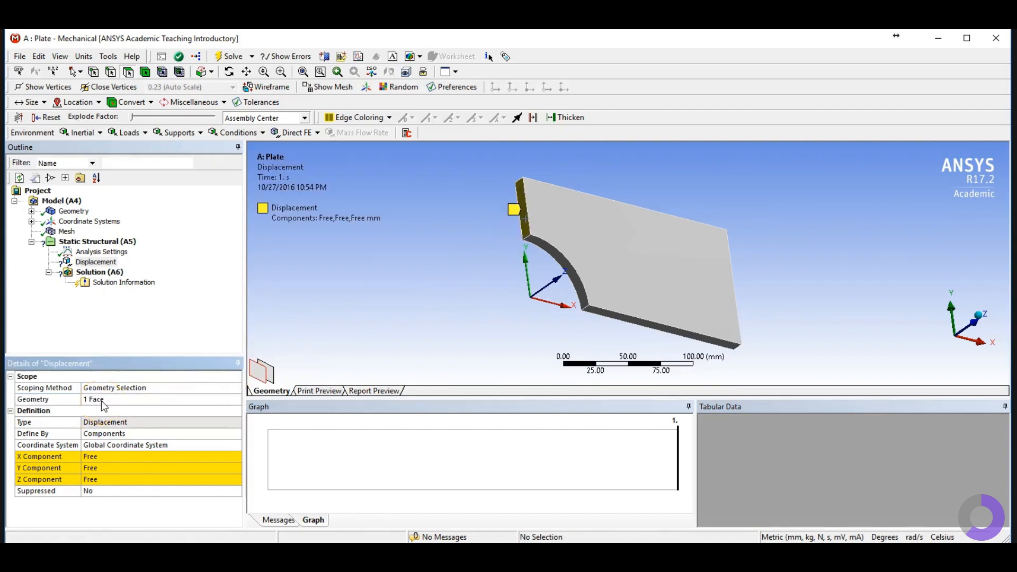
Step: Set the displacement's X and Z components to 0, leaving Y free
{"action": "left_click", "coordinate": [451, 280]}
{"action": "left_click", "coordinate": [510, 211]}
{"action": "left_click", "coordinate": [111, 456]}
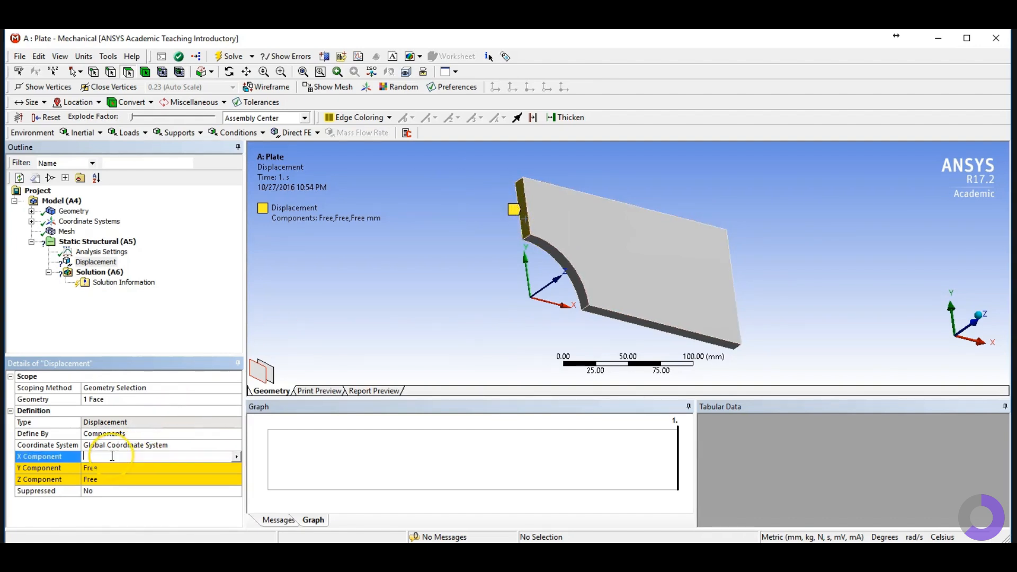
{"action": "type", "text": "0"}
{"action": "left_click", "coordinate": [100, 485]}
{"action": "type", "text": "0"}
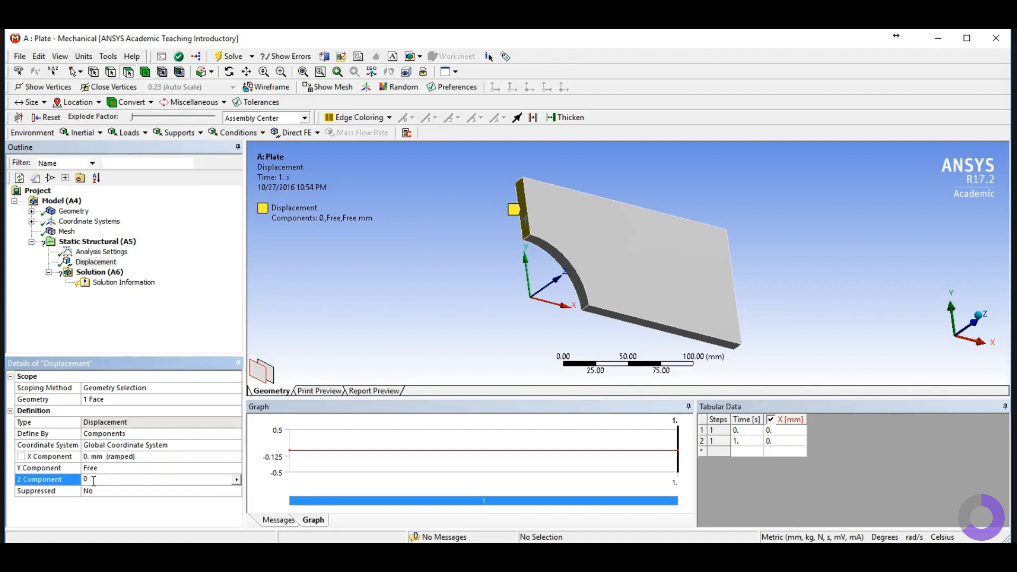
Step: Rename the displacement support to x=0
{"action": "left_click", "coordinate": [98, 261]}
{"action": "right_click", "coordinate": [108, 263]}
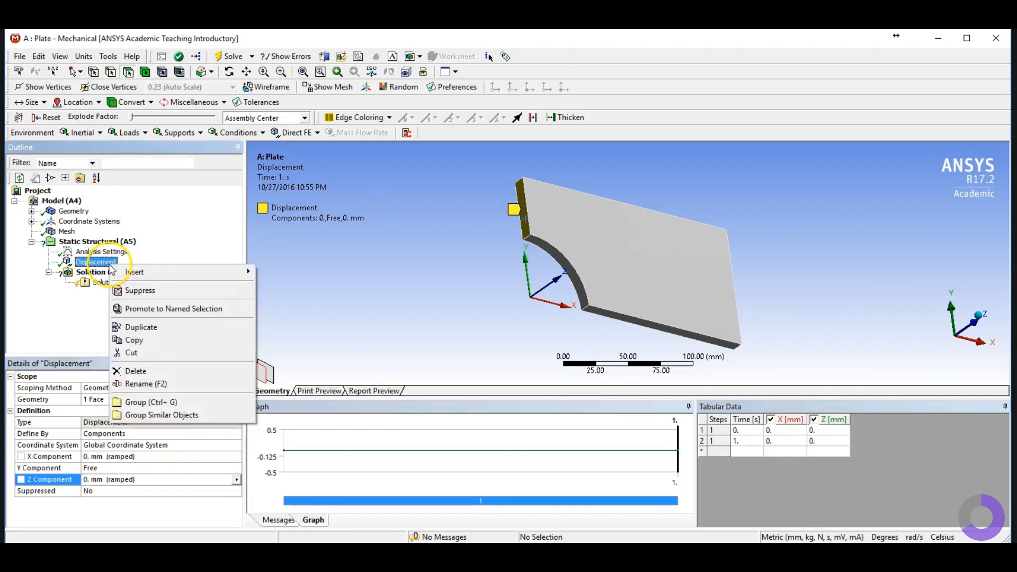
{"action": "left_click", "coordinate": [159, 384]}
{"action": "type", "text": "x=0"}
{"action": "key", "text": "Return"}
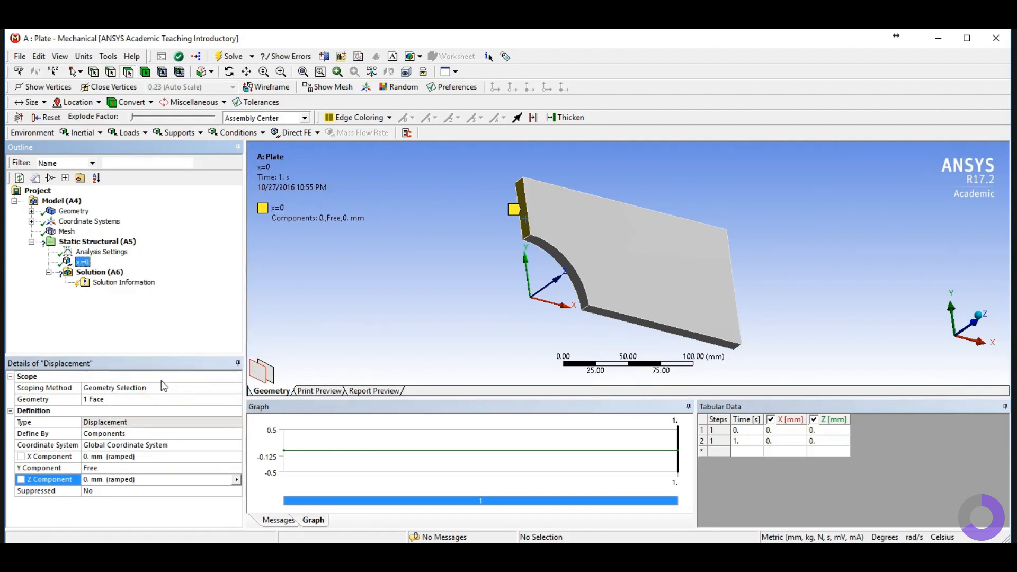
Step: Insert a second Displacement support and scope it to the plate's bottom face beside the hole
{"action": "left_click", "coordinate": [98, 244]}
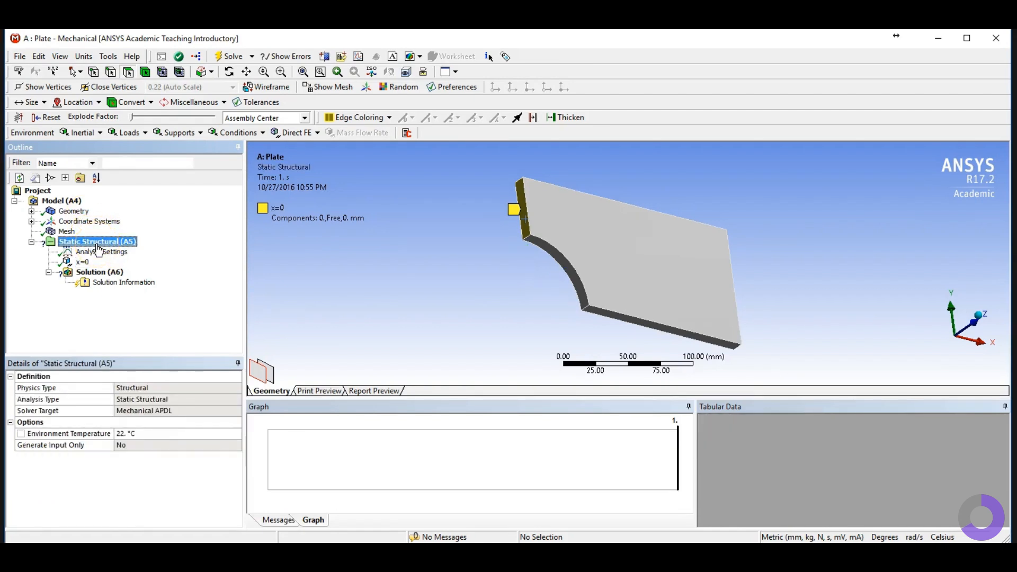
{"action": "left_click", "coordinate": [179, 133]}
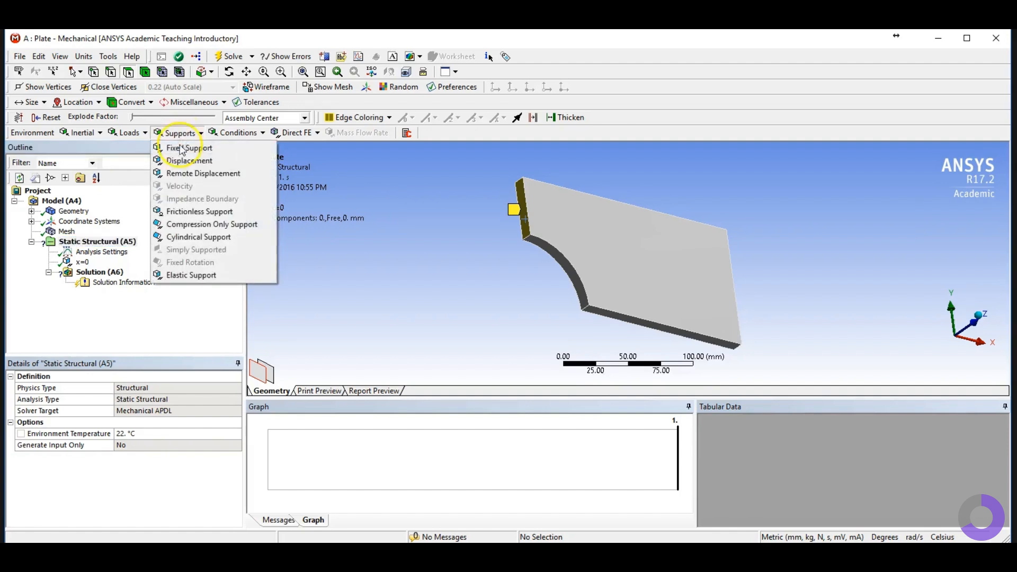
{"action": "left_click", "coordinate": [189, 160]}
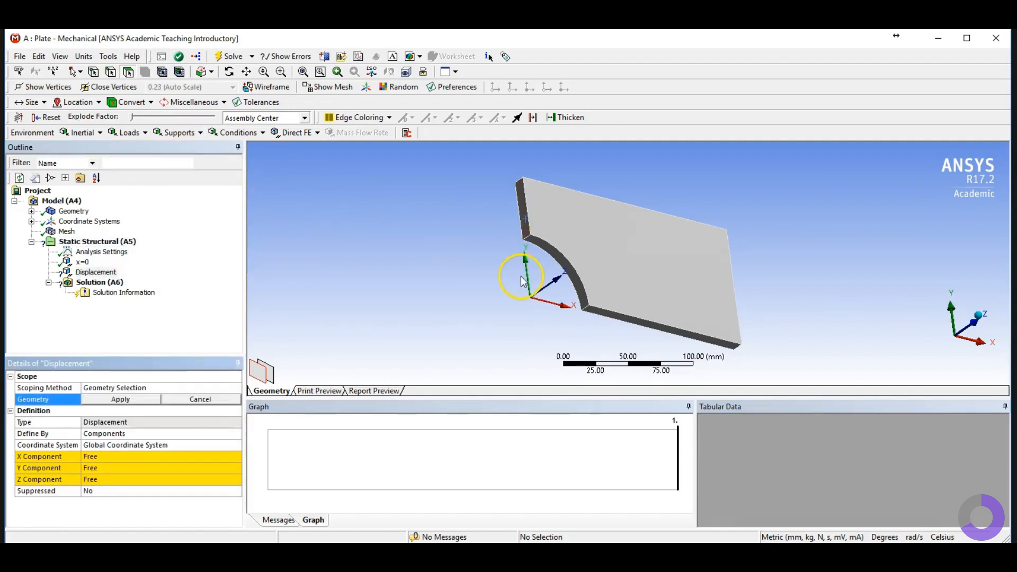
{"action": "left_click", "coordinate": [129, 73]}
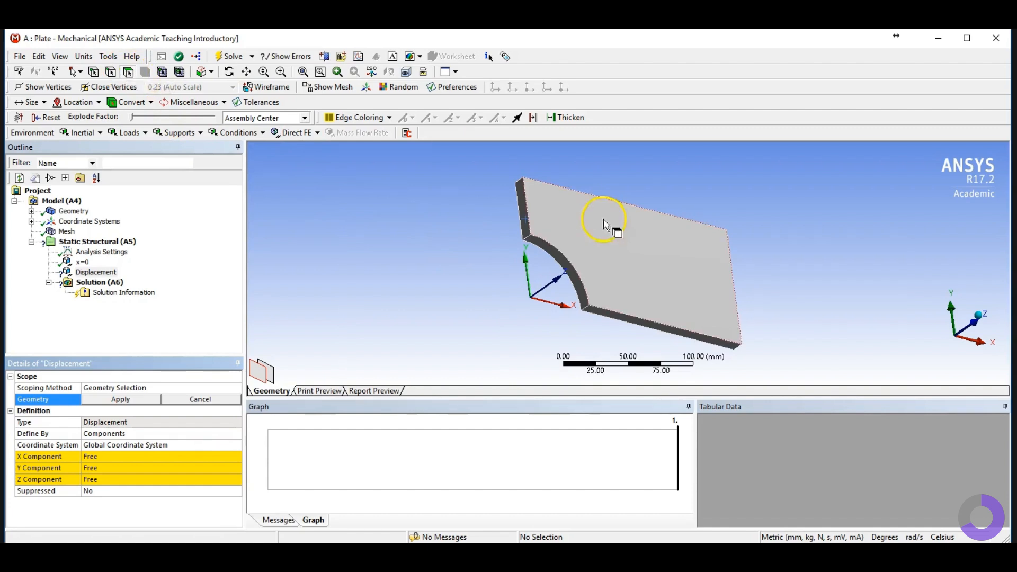
{"action": "left_click", "coordinate": [654, 325]}
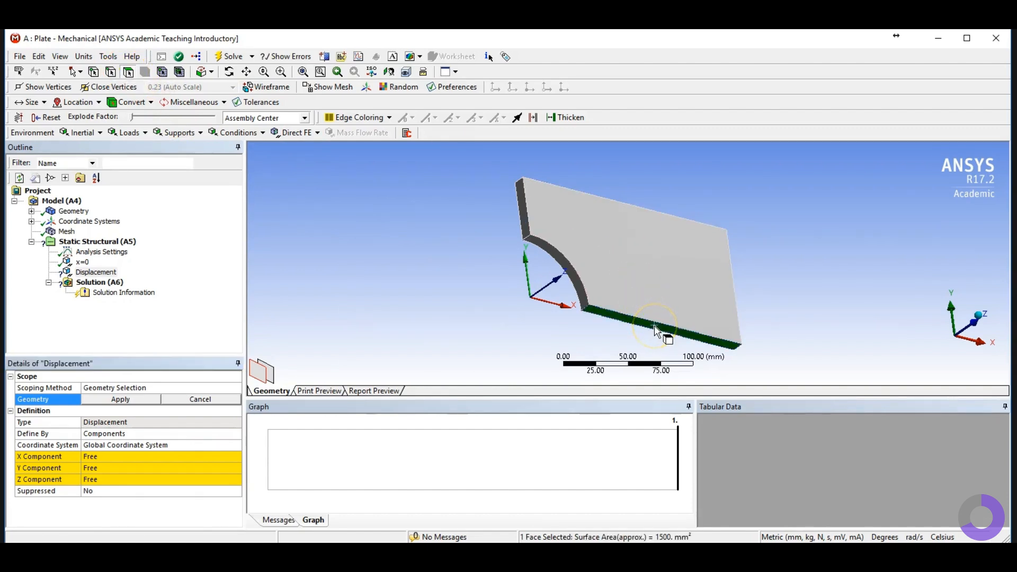
{"action": "left_click", "coordinate": [122, 400]}
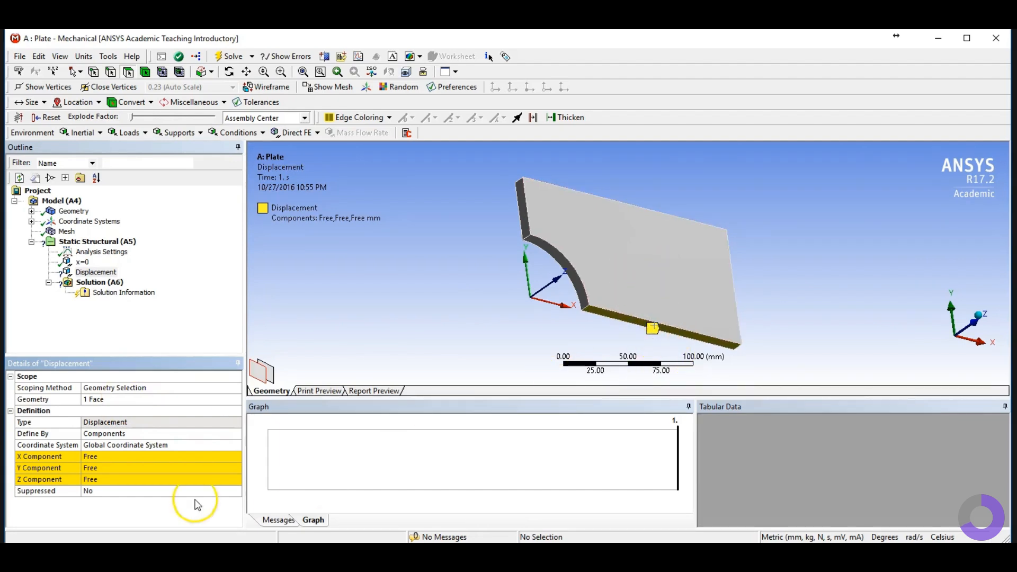
Step: Set this displacement's Y and Z components to 0, leaving X free
{"action": "left_click", "coordinate": [101, 468]}
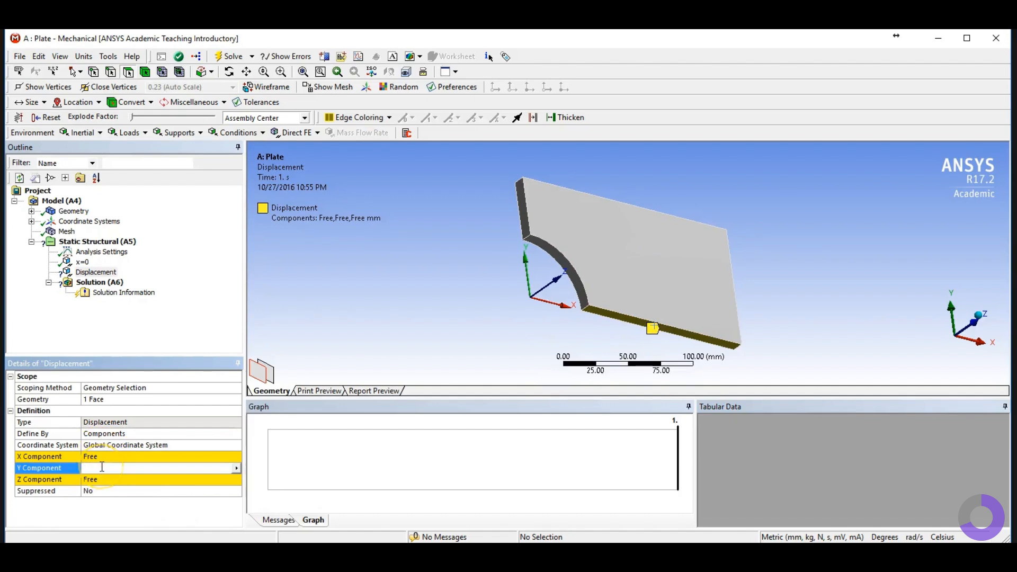
{"action": "type", "text": "0"}
{"action": "key", "text": "Return"}
{"action": "left_click", "coordinate": [101, 480]}
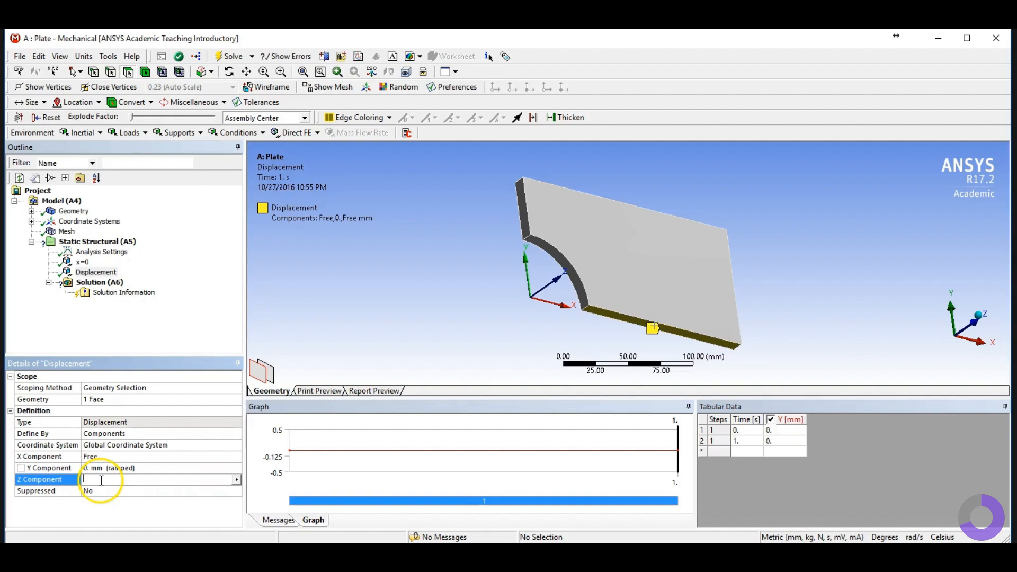
{"action": "type", "text": "0"}
{"action": "key", "text": "Return"}
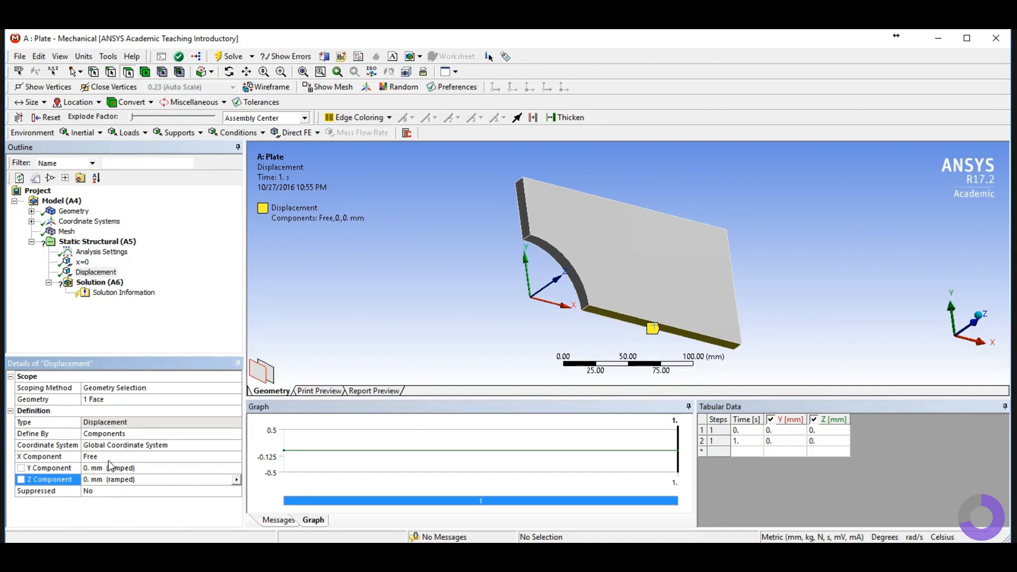
Step: Rename the second displacement support to y=0
{"action": "right_click", "coordinate": [94, 271]}
{"action": "left_click", "coordinate": [147, 388]}
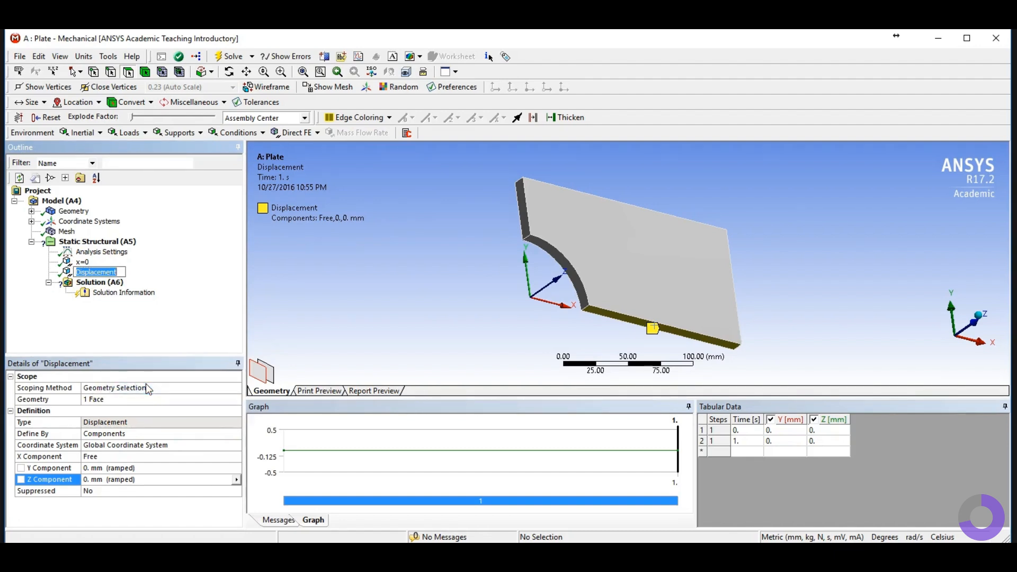
{"action": "type", "text": "y=0"}
{"action": "left_click", "coordinate": [145, 365]}
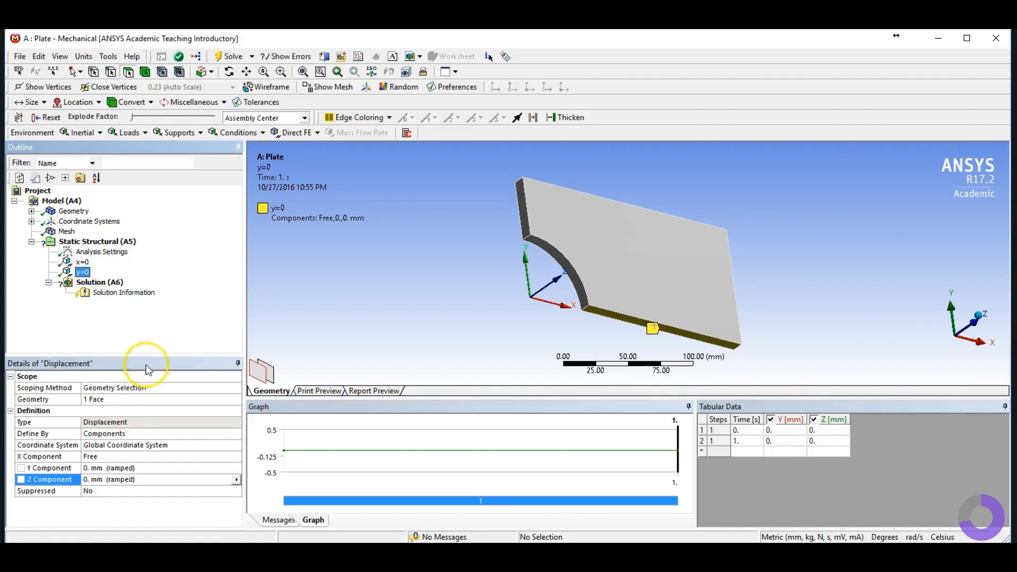
Step: Insert a Force load and scope it to the plate's right end face
{"action": "left_click", "coordinate": [979, 318]}
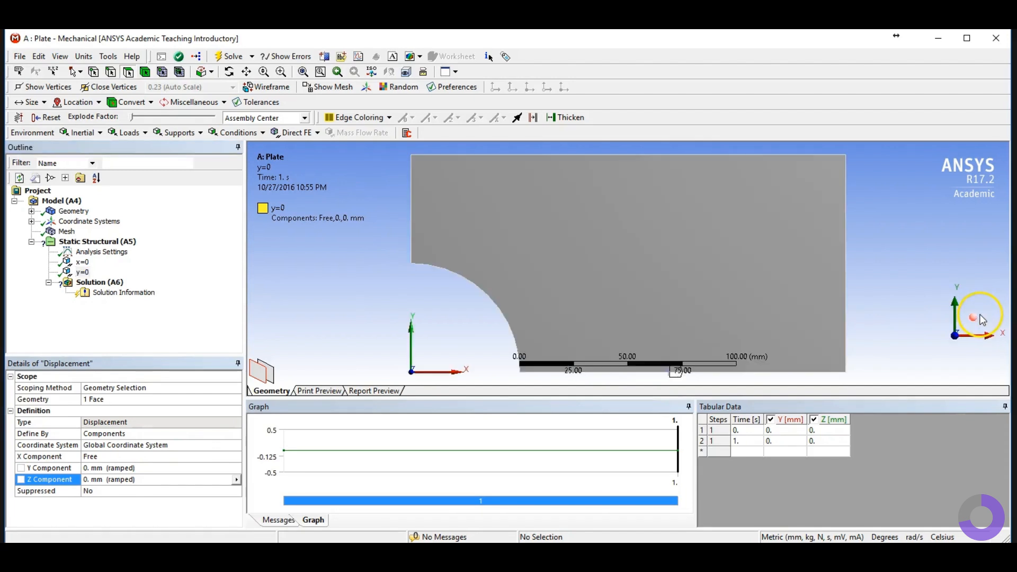
{"action": "left_click", "coordinate": [973, 318]}
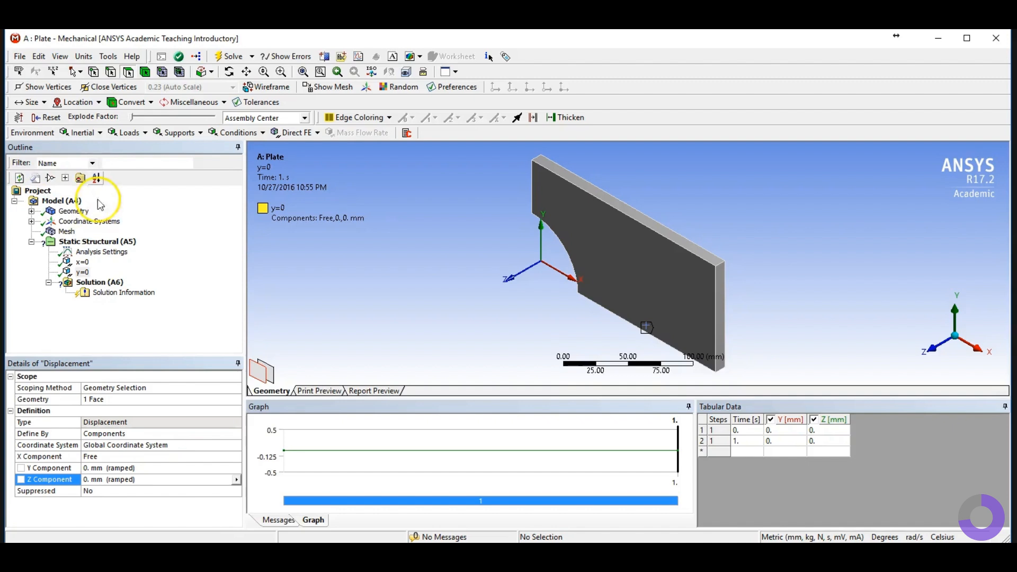
{"action": "left_click", "coordinate": [101, 243]}
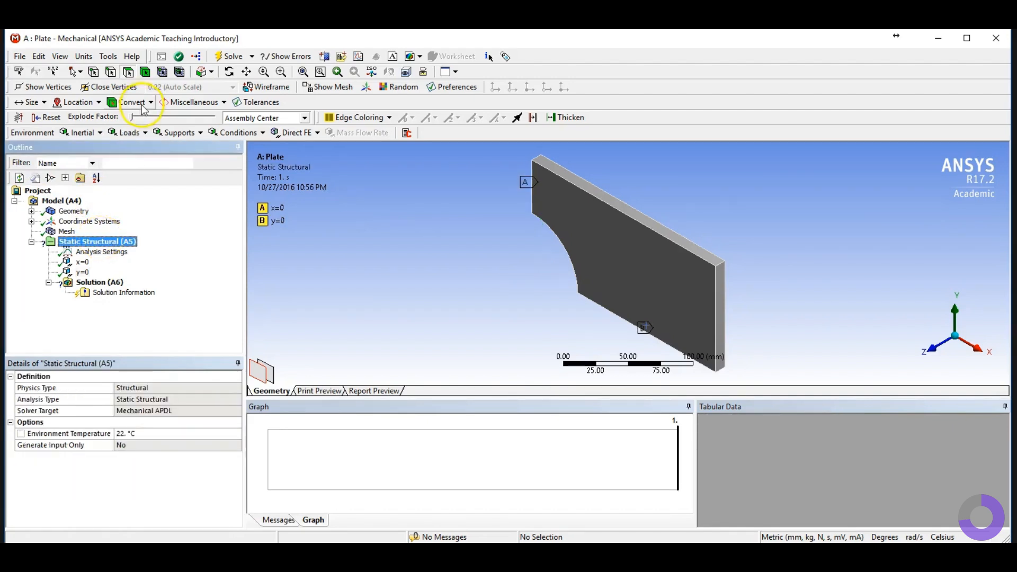
{"action": "left_click", "coordinate": [136, 133]}
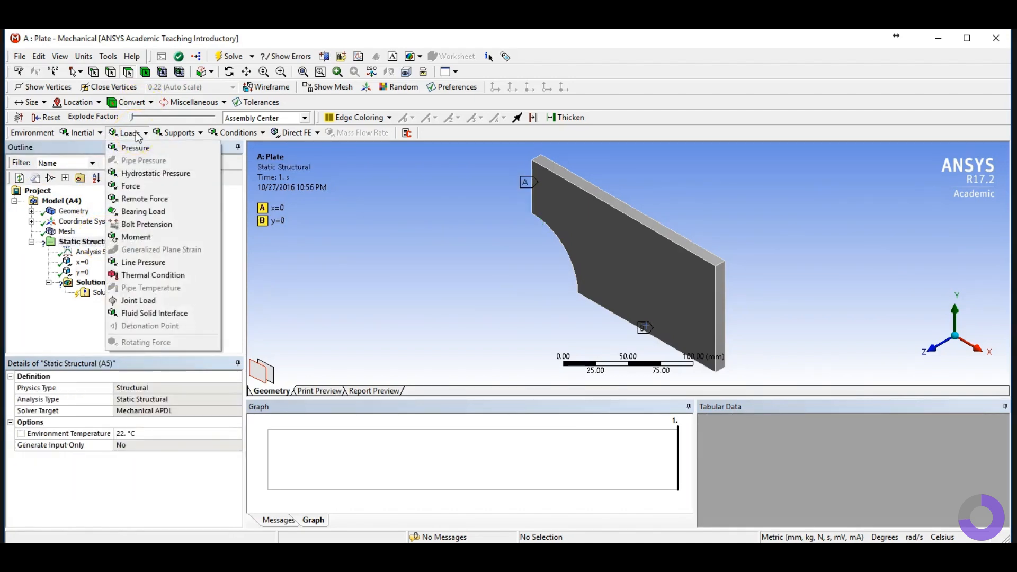
{"action": "left_click", "coordinate": [140, 190]}
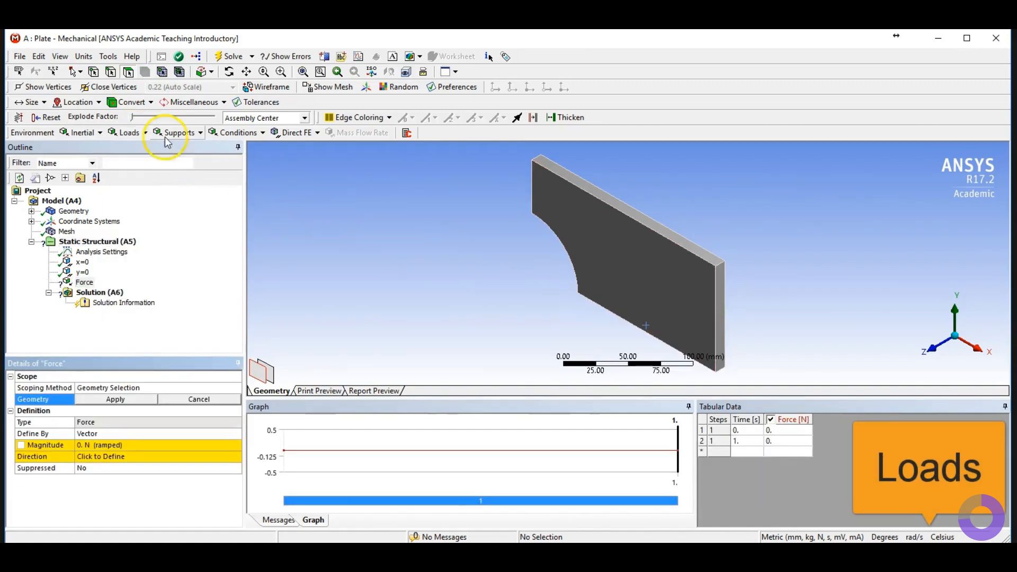
{"action": "left_click", "coordinate": [127, 73]}
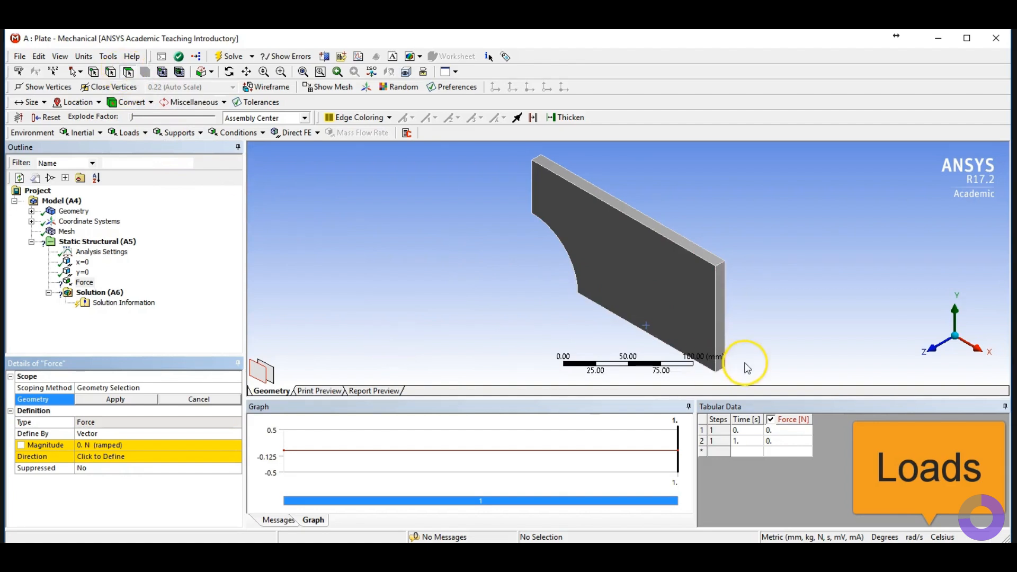
{"action": "left_click", "coordinate": [719, 315]}
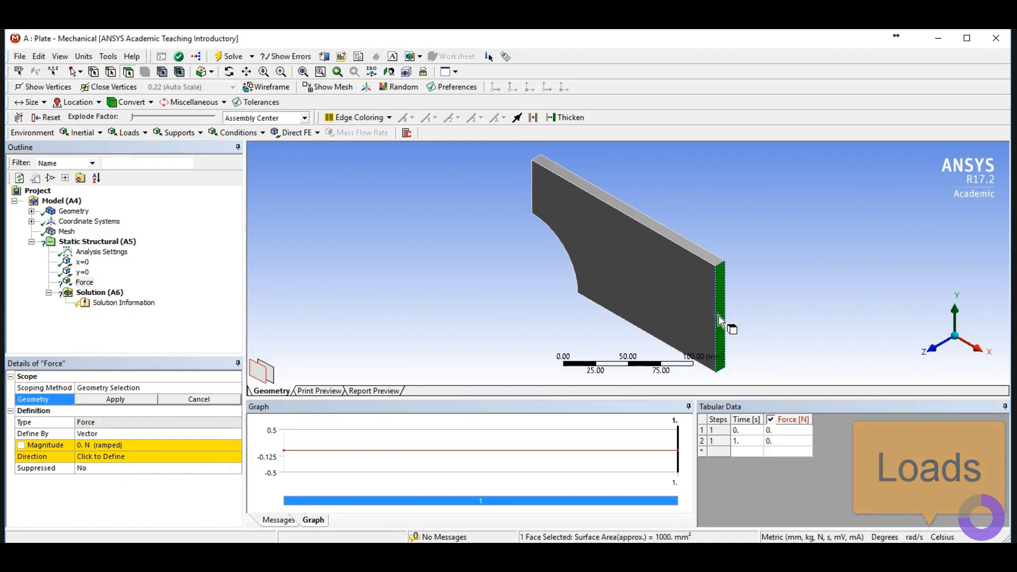
{"action": "left_click", "coordinate": [132, 397]}
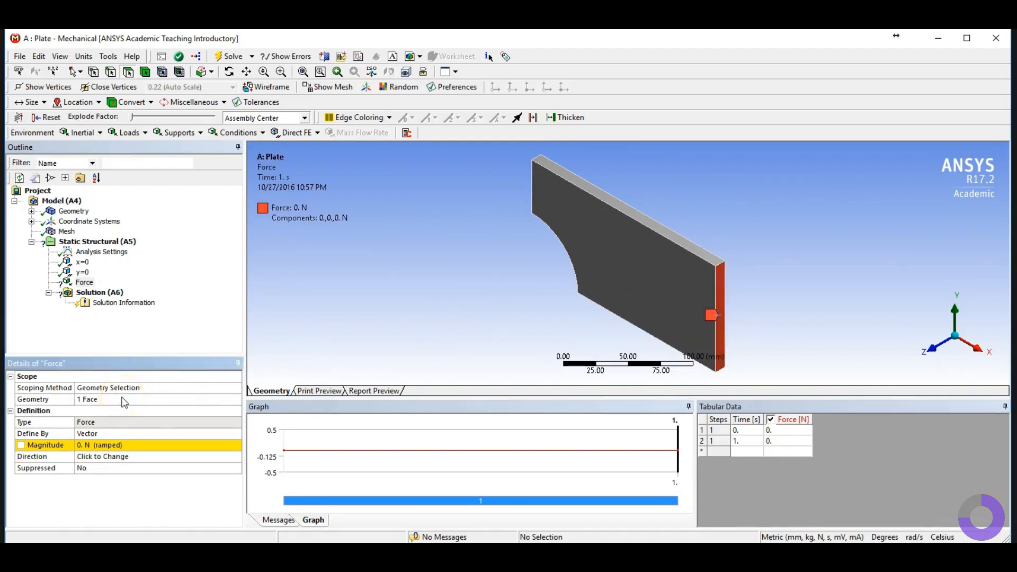
Step: Change the force definition from Vector to Components
{"action": "left_click", "coordinate": [212, 436]}
{"action": "left_click", "coordinate": [236, 434]}
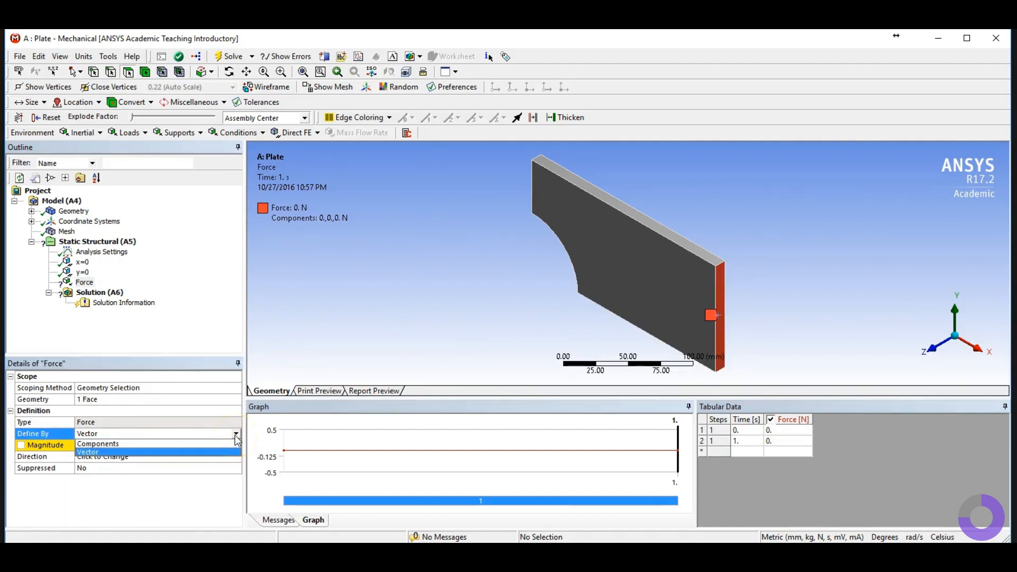
{"action": "left_click", "coordinate": [214, 444]}
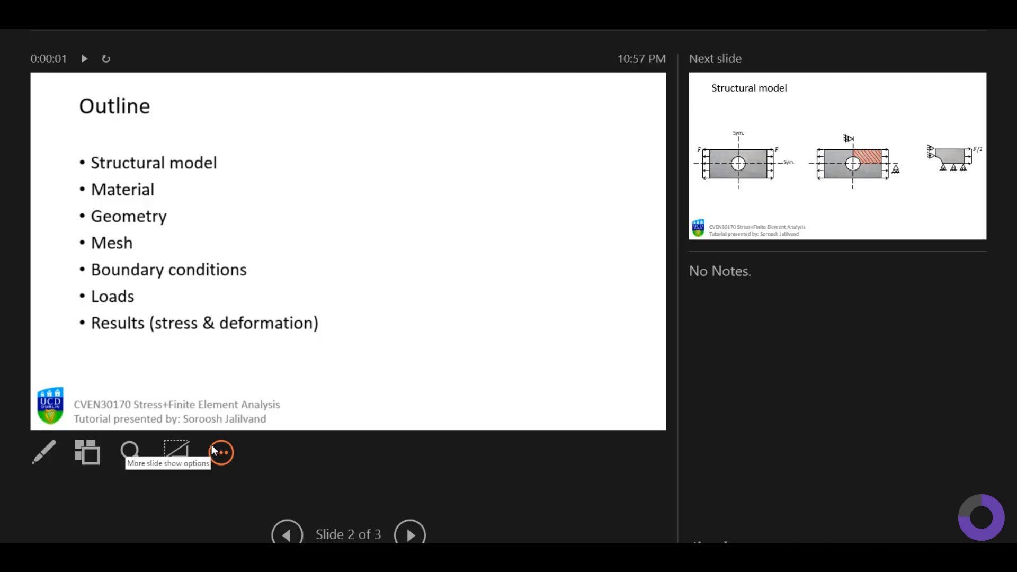
Step: Review the structural model and problem description slides for the applied load value
{"action": "key", "text": "Right"}
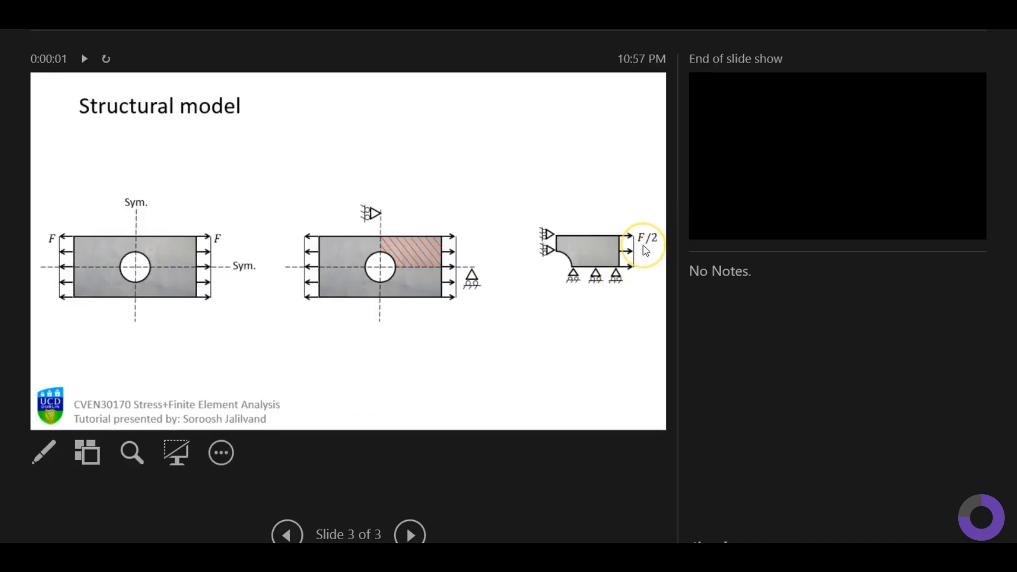
{"action": "key", "text": "Left"}
{"action": "key", "text": "Left"}
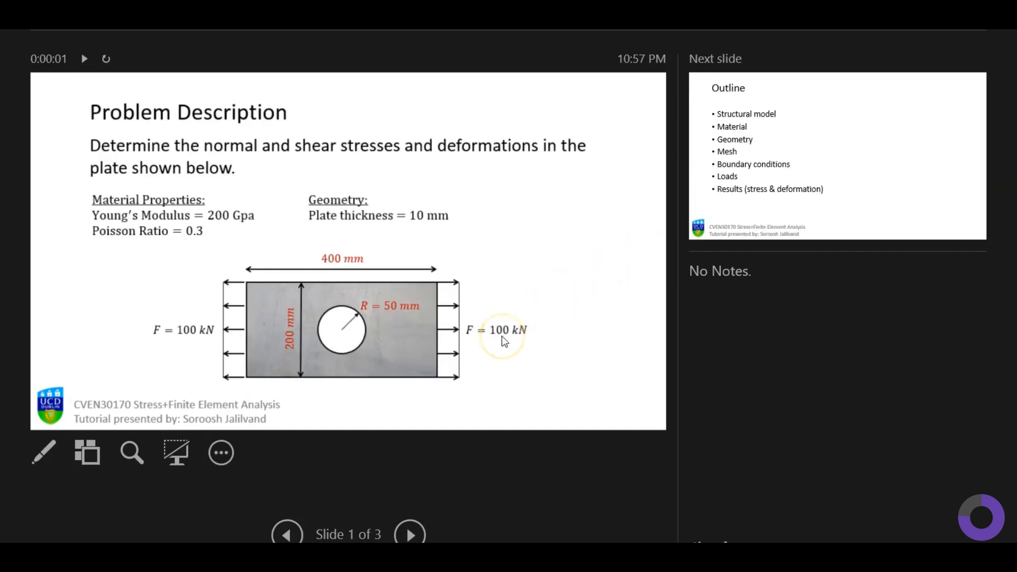
{"action": "key", "text": "alt+Tab"}
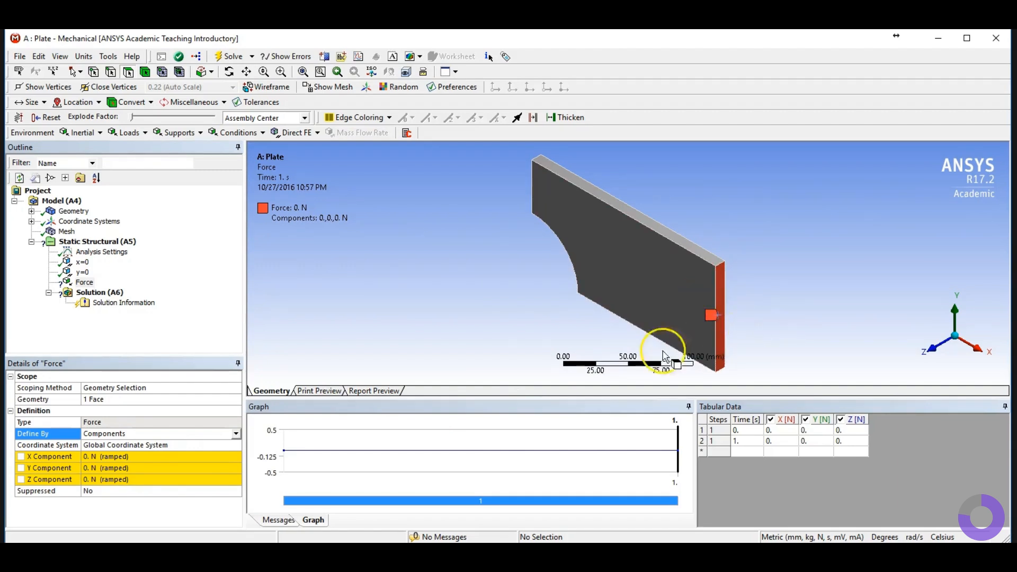
Step: Set the force's X component to 50000 N
{"action": "left_click", "coordinate": [112, 457]}
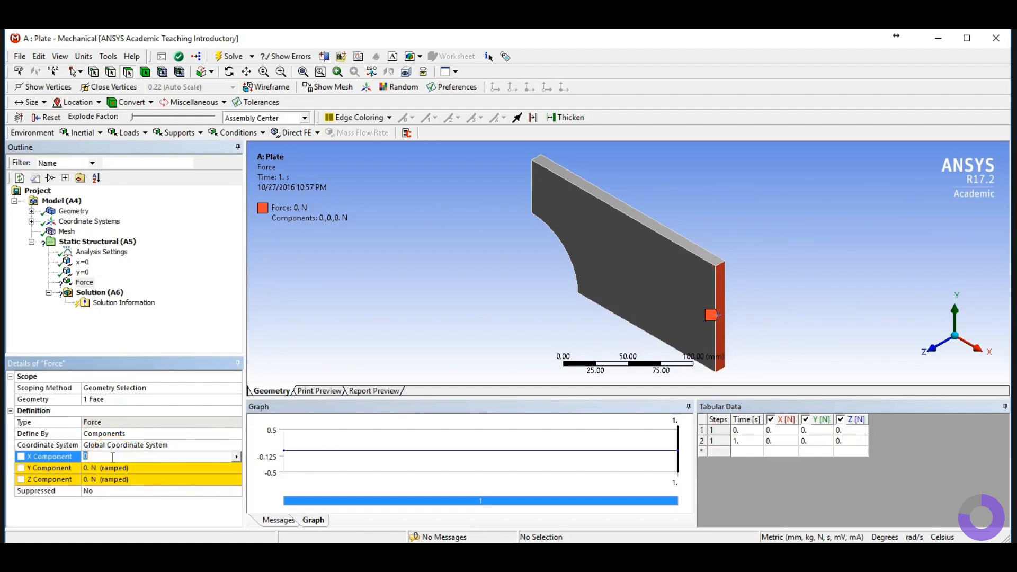
{"action": "type", "text": "50000"}
{"action": "key", "text": "Return"}
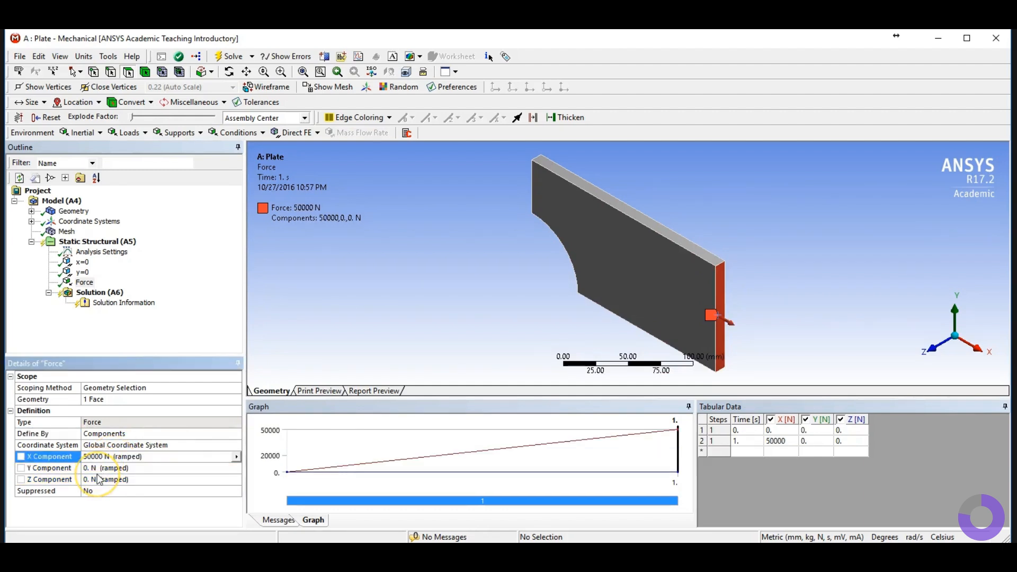
{"action": "left_click", "coordinate": [180, 286]}
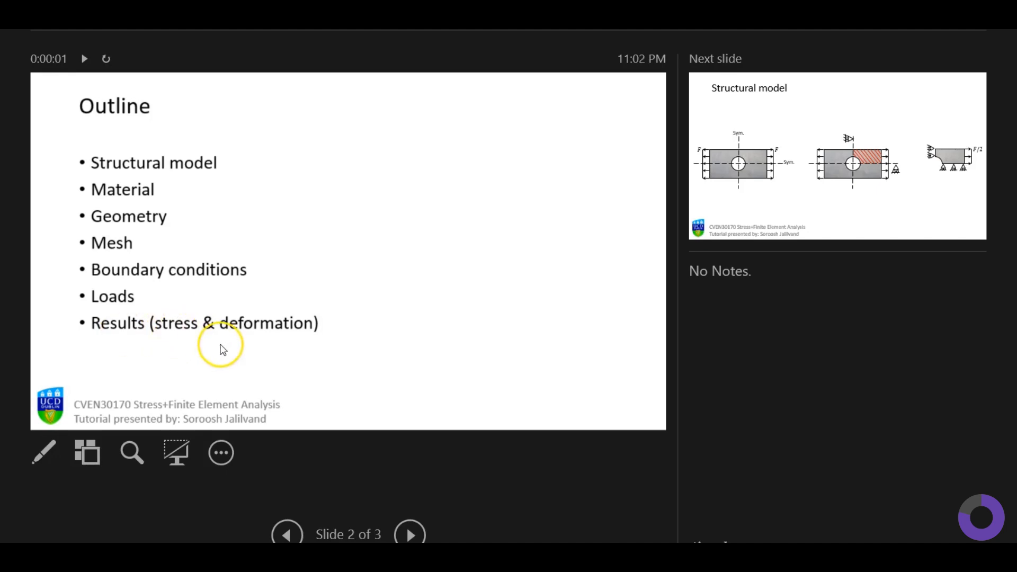
Step: Insert a Normal Stress result under the Solution
{"action": "key", "text": "alt+Tab"}
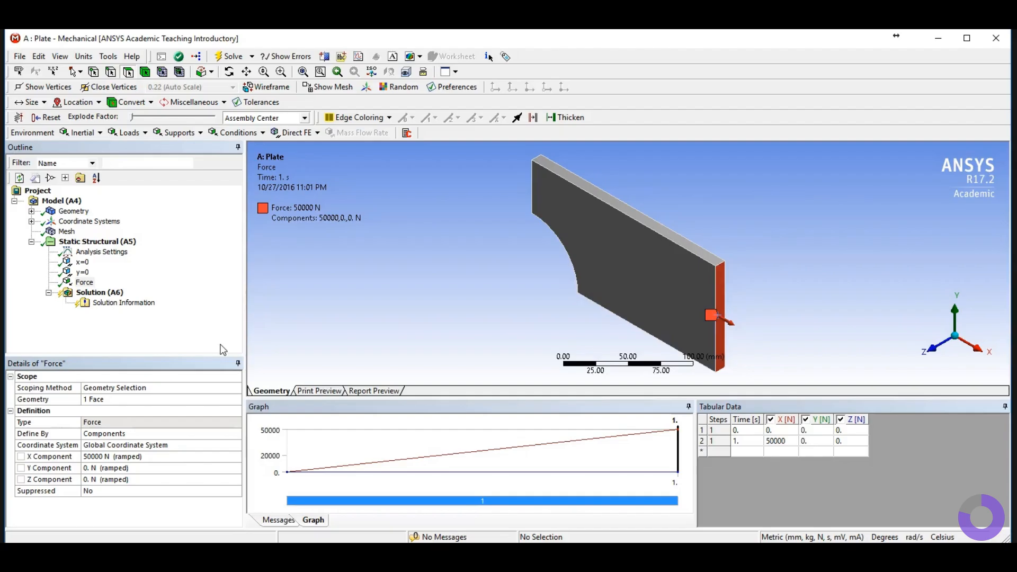
{"action": "left_click", "coordinate": [99, 292]}
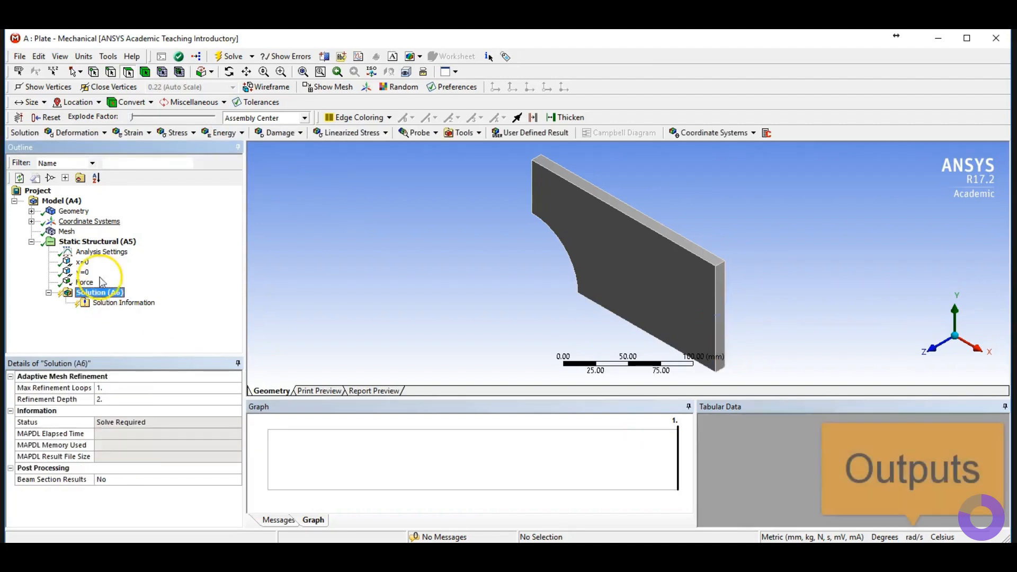
{"action": "left_click", "coordinate": [176, 132]}
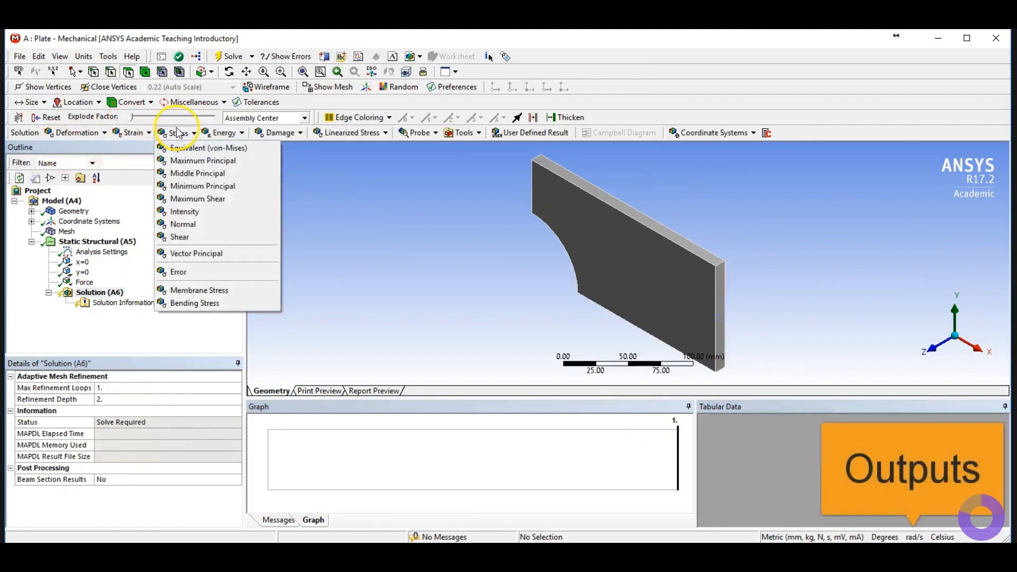
{"action": "left_click", "coordinate": [201, 225]}
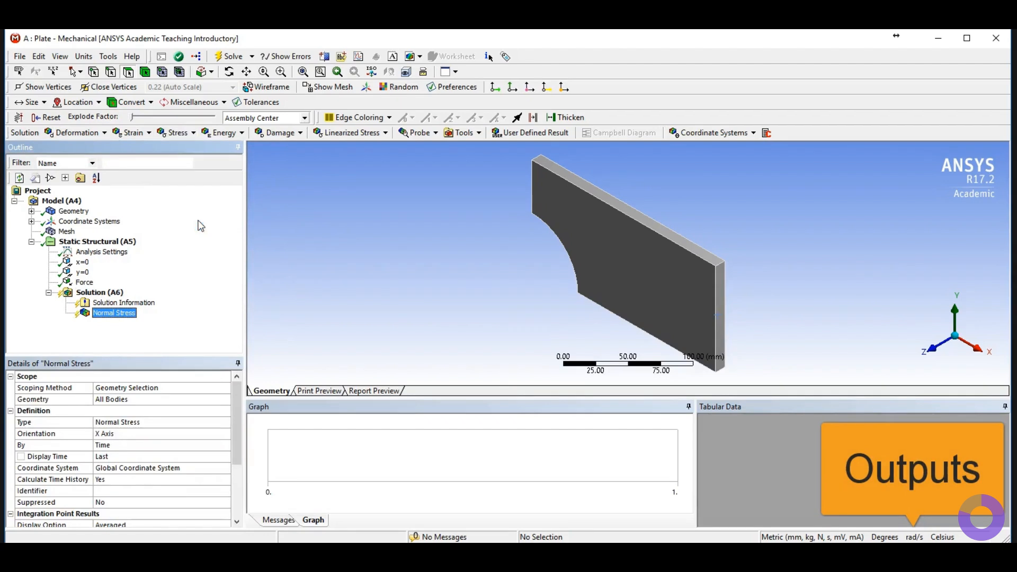
Step: Rename the normal stress result to Normal-X
{"action": "right_click", "coordinate": [117, 315]}
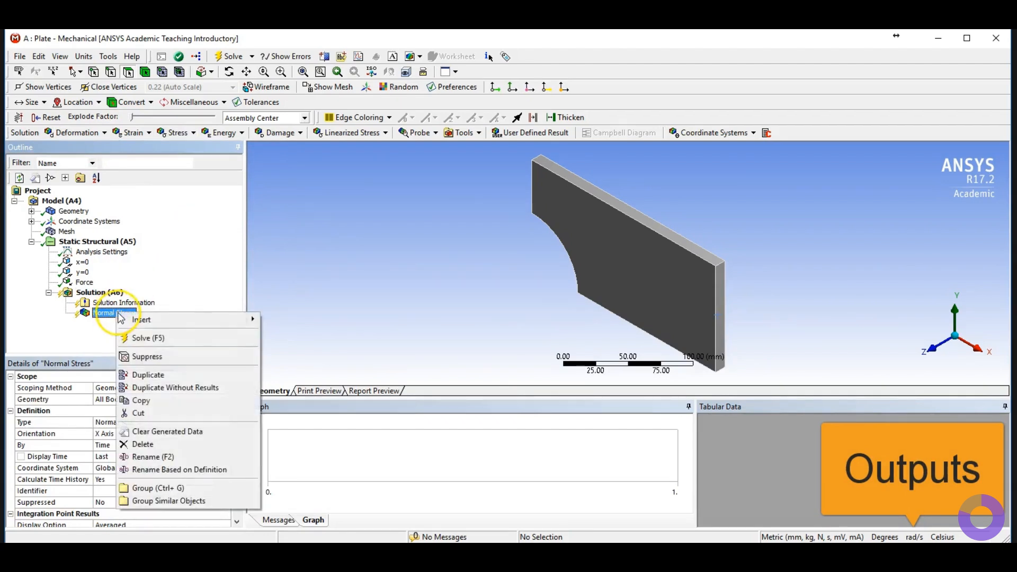
{"action": "left_click", "coordinate": [190, 458]}
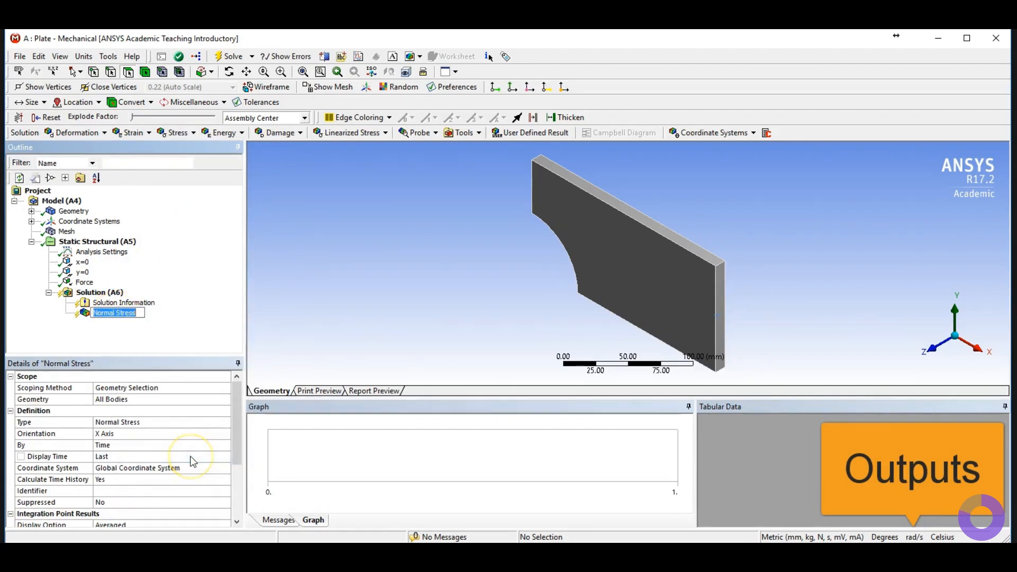
{"action": "key", "text": "BackSpace"}
{"action": "key", "text": "BackSpace"}
{"action": "key", "text": "BackSpace"}
{"action": "key", "text": "BackSpace"}
{"action": "key", "text": "BackSpace"}
{"action": "key", "text": "BackSpace"}
{"action": "key", "text": "BackSpace"}
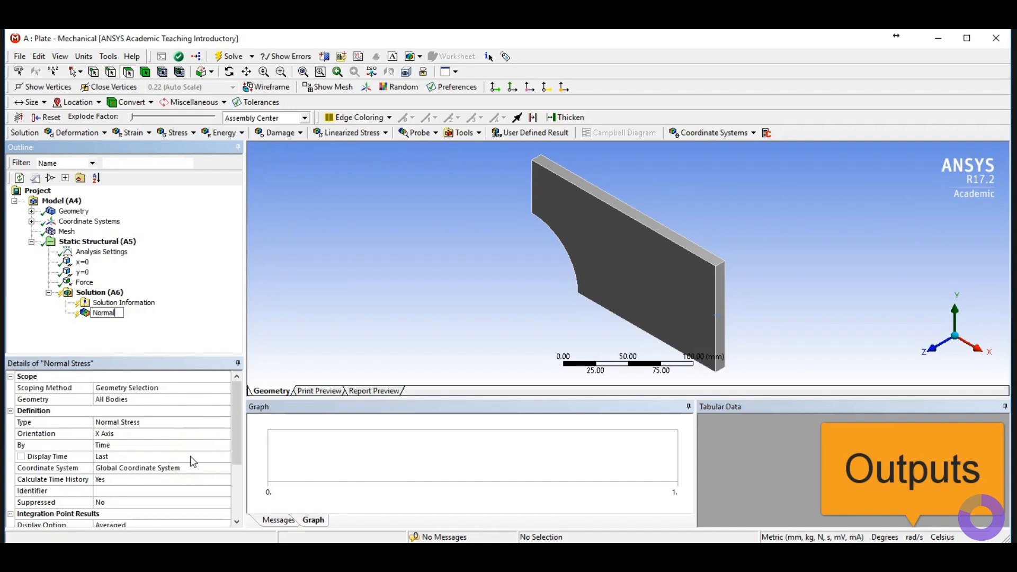
{"action": "type", "text": "-X"}
{"action": "key", "text": "Return"}
Step: Duplicate the Normal-X result
{"action": "left_click", "coordinate": [160, 434]}
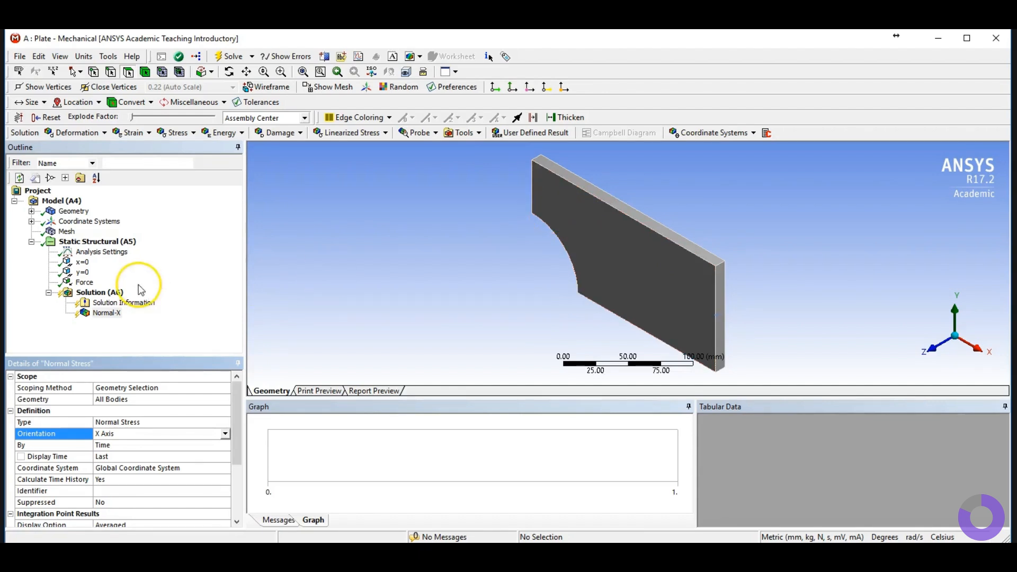
{"action": "right_click", "coordinate": [110, 316]}
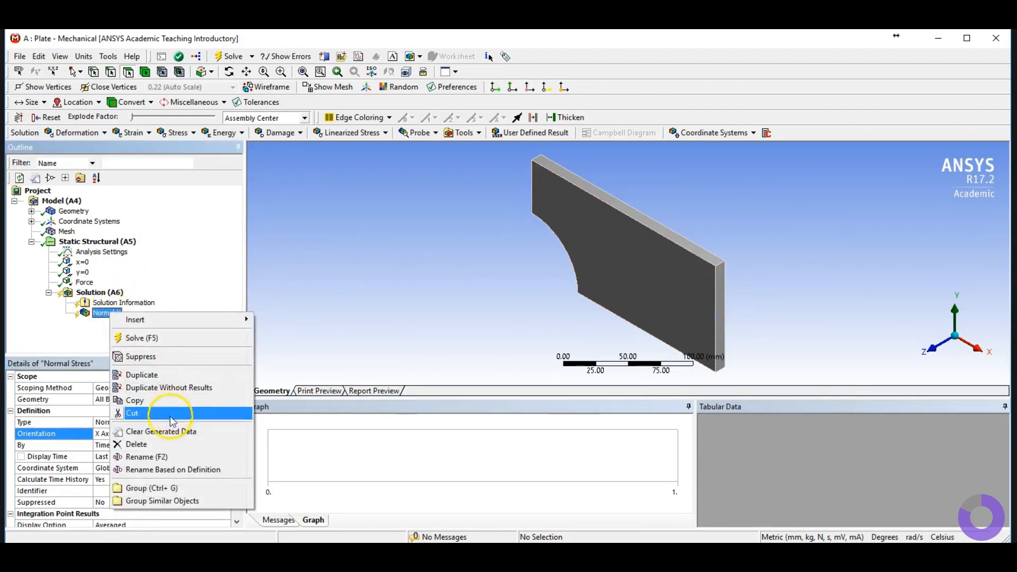
{"action": "left_click", "coordinate": [166, 377]}
{"action": "right_click", "coordinate": [124, 324]}
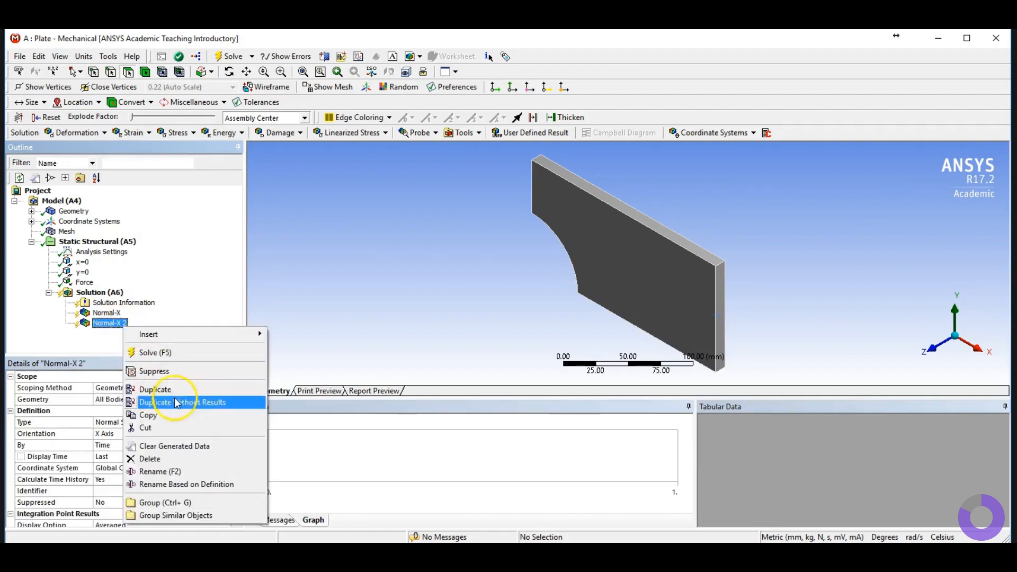
{"action": "left_click", "coordinate": [169, 459]}
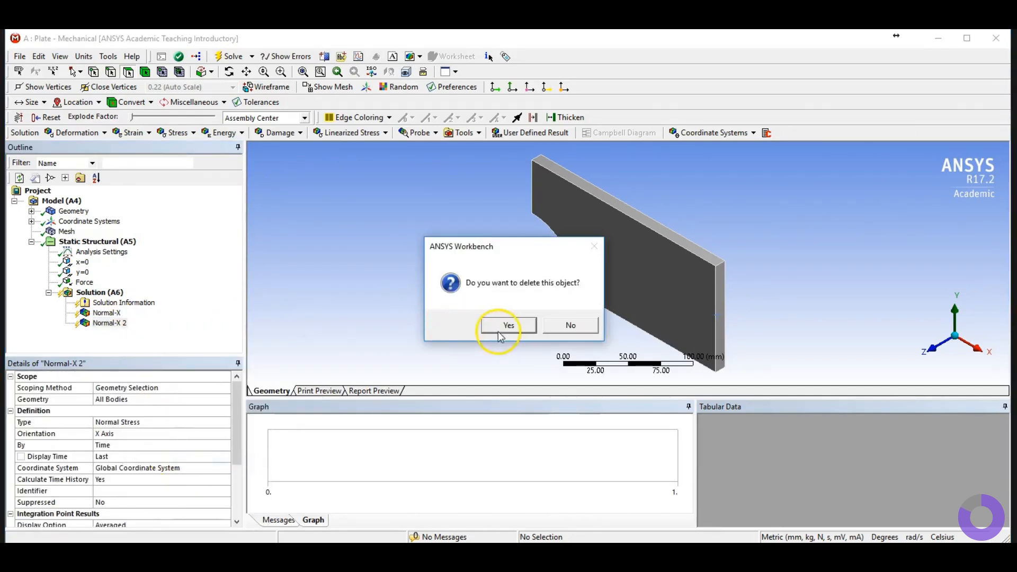
{"action": "left_click", "coordinate": [571, 325]}
Step: Set the duplicated normal stress result's orientation to Y Axis
{"action": "left_click", "coordinate": [114, 435]}
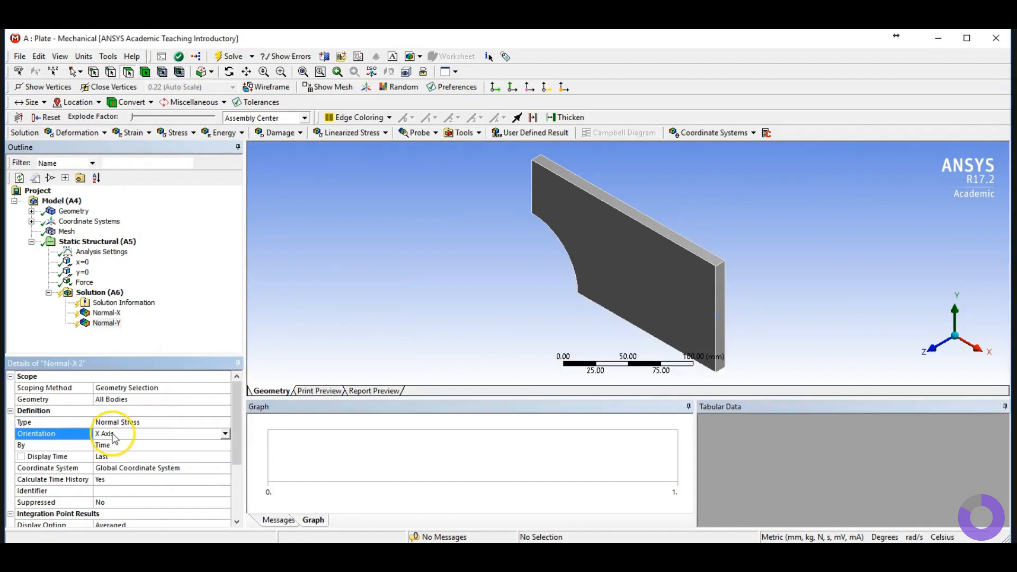
{"action": "left_click", "coordinate": [225, 434]}
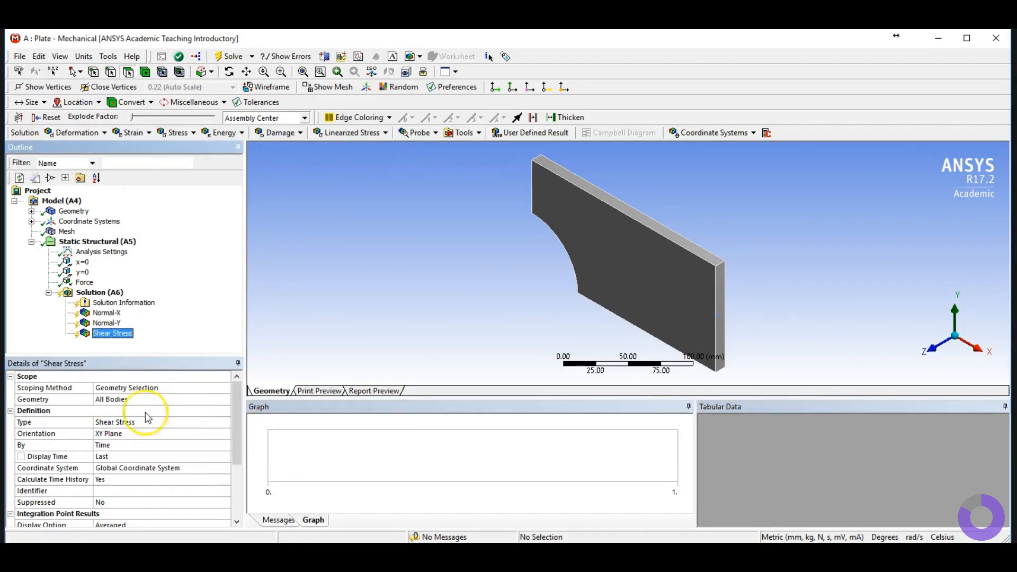
Step: Rename the shear stress result to Shear-XY
{"action": "right_click", "coordinate": [119, 338]}
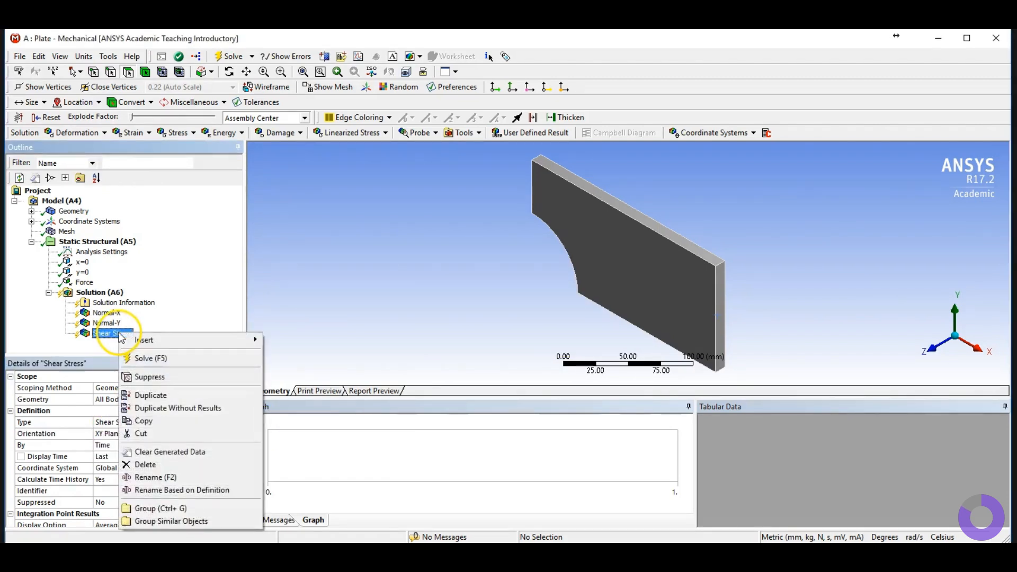
{"action": "left_click", "coordinate": [163, 478]}
{"action": "key", "text": "End"}
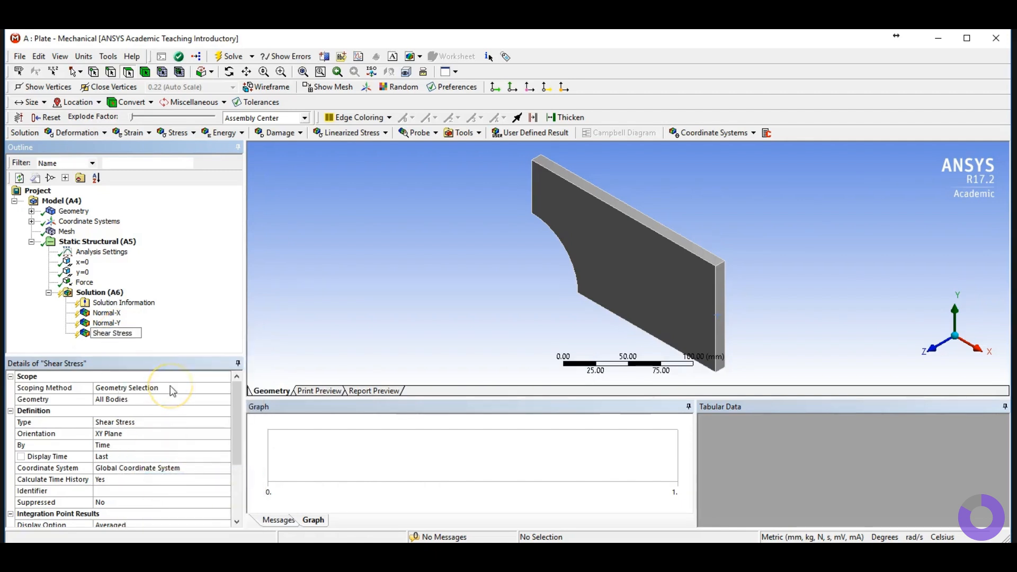
{"action": "key", "text": "BackSpace"}
{"action": "key", "text": "BackSpace"}
{"action": "key", "text": "BackSpace"}
{"action": "key", "text": "BackSpace"}
{"action": "key", "text": "BackSpace"}
{"action": "key", "text": "BackSpace"}
{"action": "key", "text": "BackSpace"}
{"action": "type", "text": "-XY"}
{"action": "key", "text": "Return"}
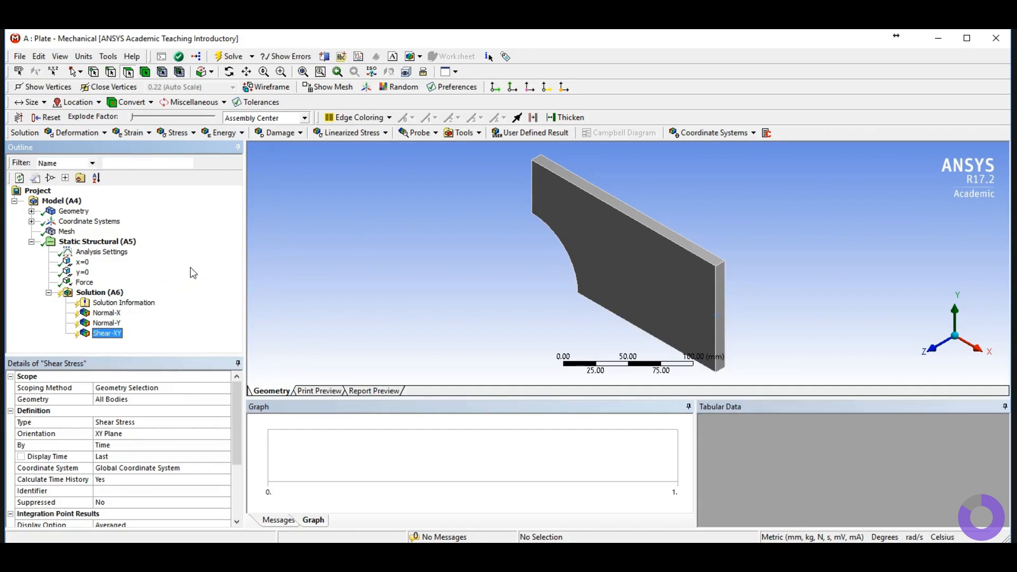
Step: Insert Total Deformation and Directional Deformation results under the Solution
{"action": "left_click", "coordinate": [84, 133]}
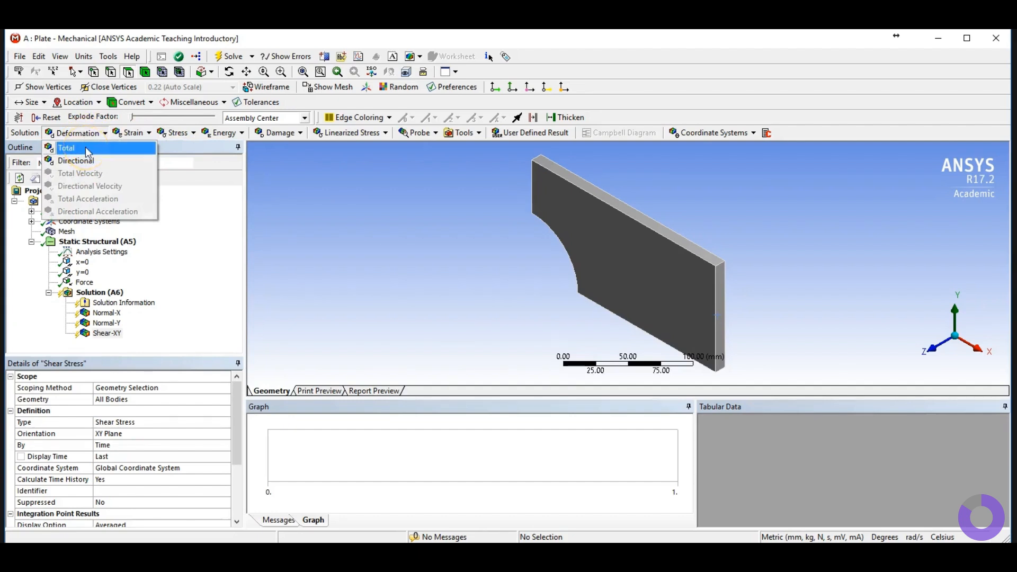
{"action": "left_click", "coordinate": [88, 150]}
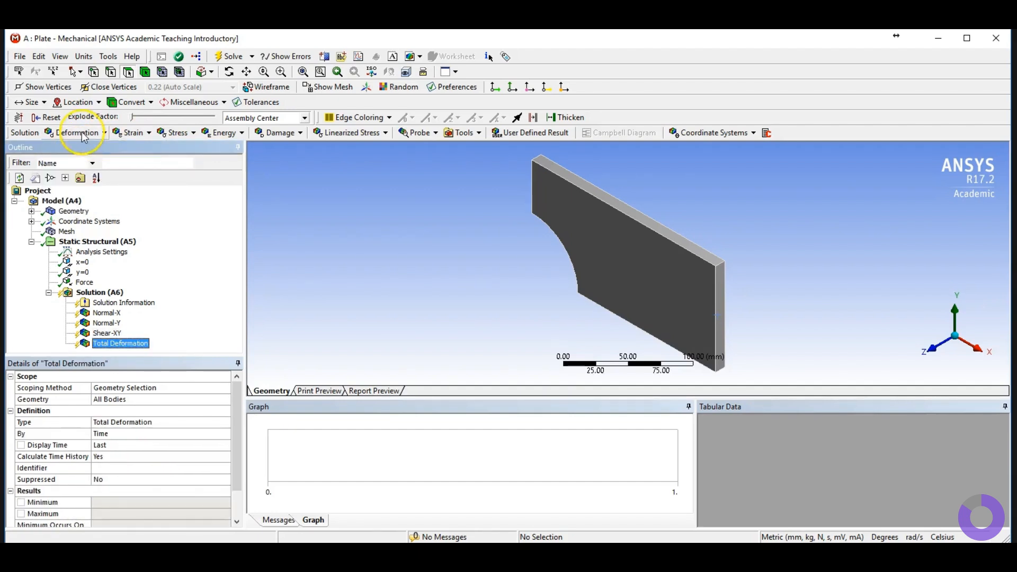
{"action": "left_click", "coordinate": [80, 133]}
{"action": "left_click", "coordinate": [76, 161]}
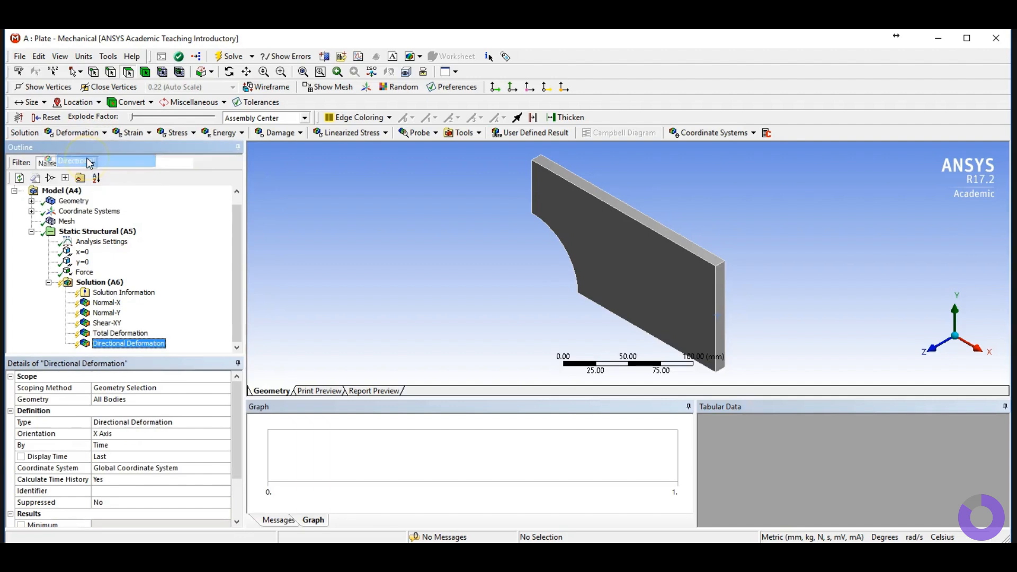
Step: Review the tutorial outline slide listing the required results
{"action": "right_click", "coordinate": [157, 346]}
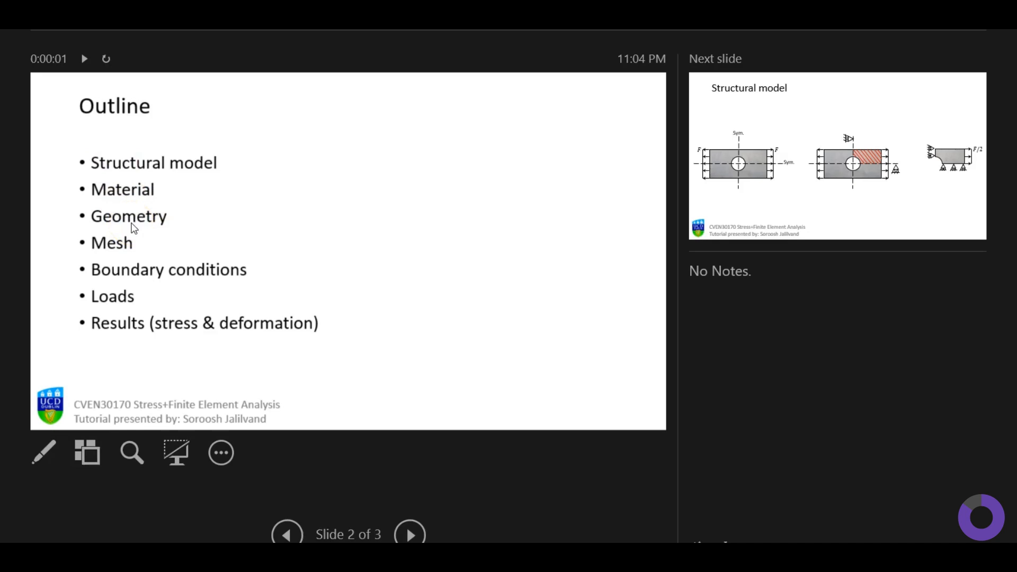
{"action": "left_click", "coordinate": [118, 249]}
{"action": "left_click", "coordinate": [114, 275]}
{"action": "left_click", "coordinate": [117, 302]}
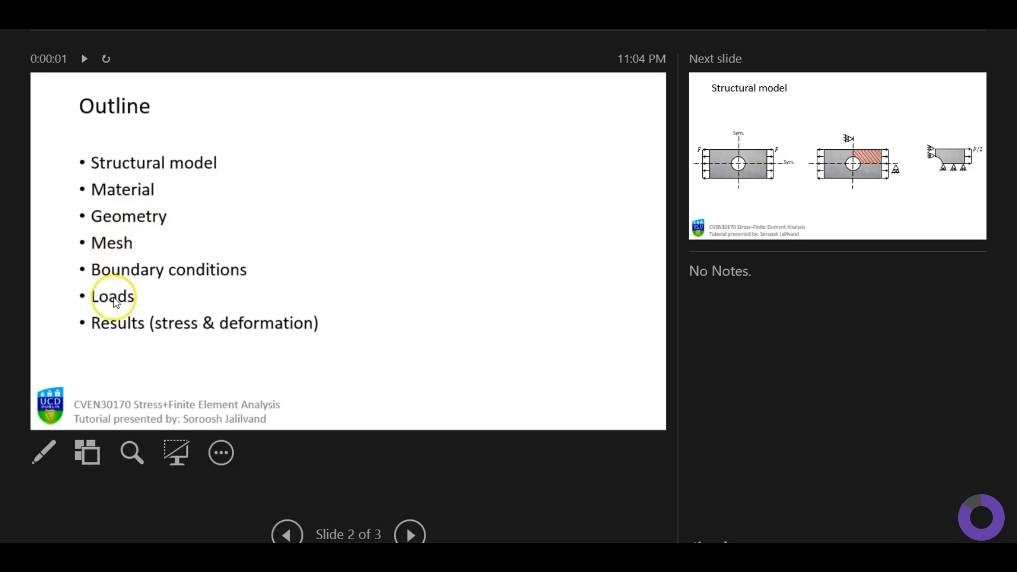
{"action": "left_click", "coordinate": [115, 325]}
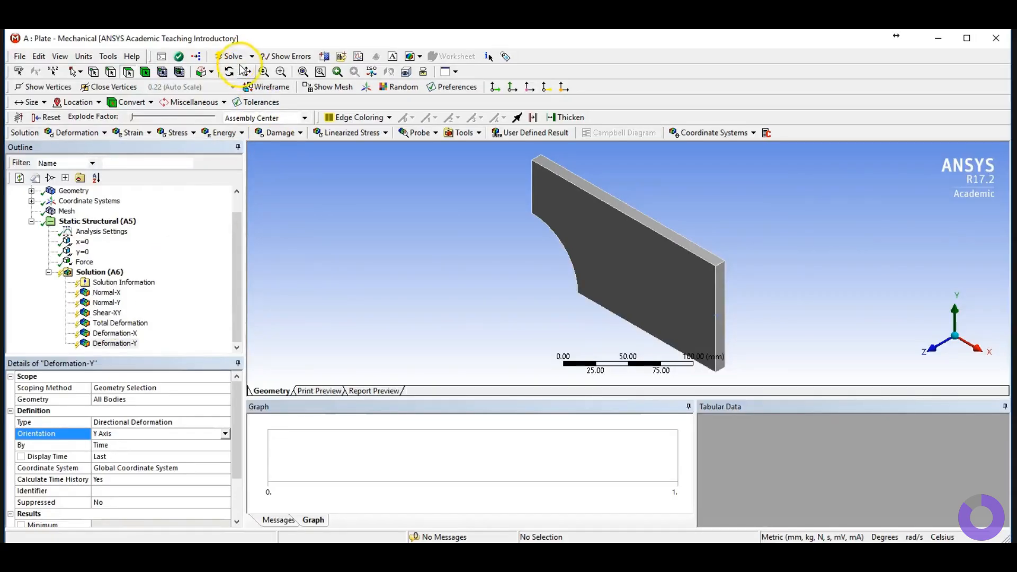
Step: Solve the analysis and switch to a front view of the plate
{"action": "left_click", "coordinate": [234, 59]}
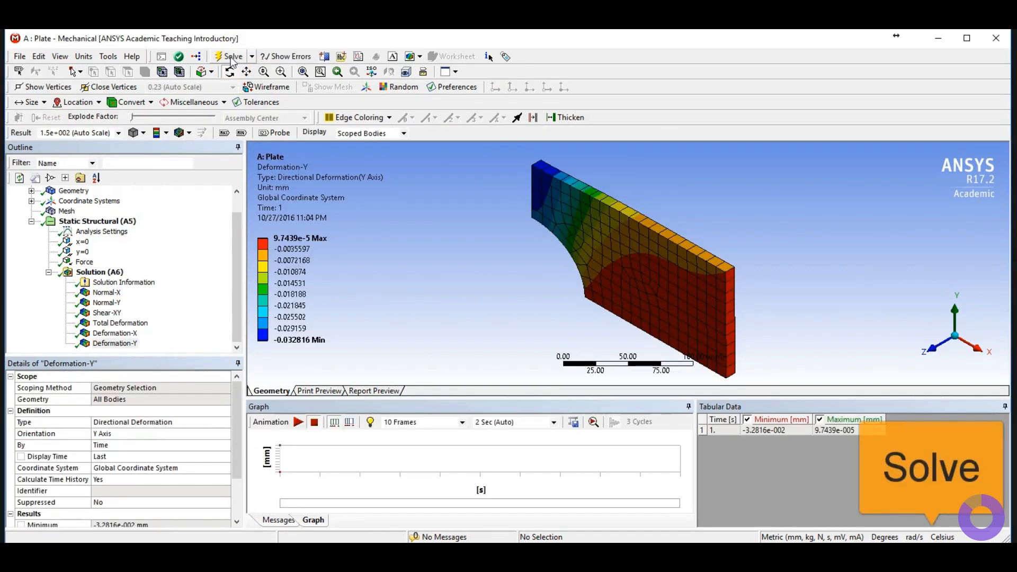
{"action": "left_click", "coordinate": [936, 351]}
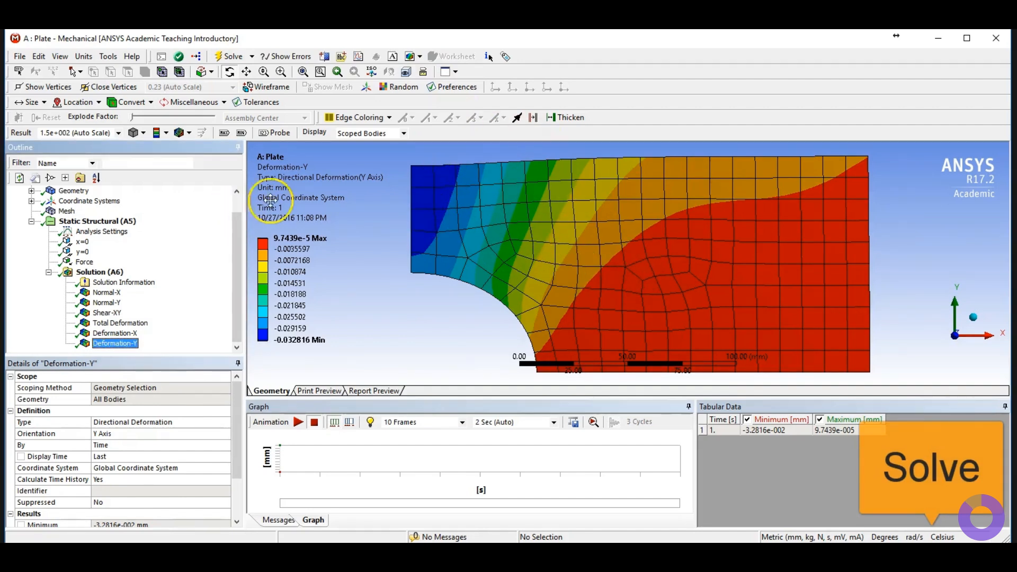
Step: Show the undeformed wireframe together with the deformed result
{"action": "left_click", "coordinate": [182, 133]}
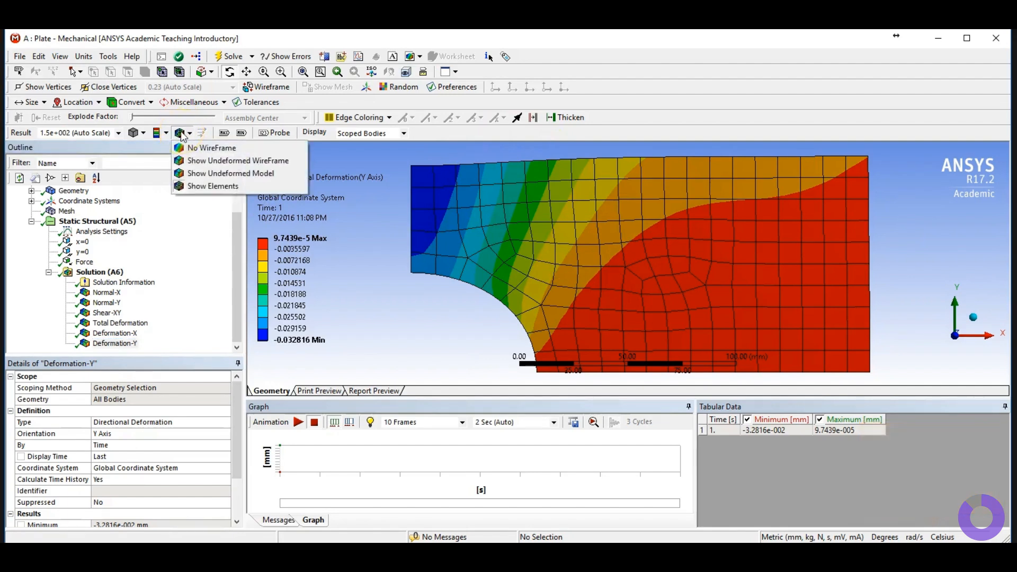
{"action": "left_click", "coordinate": [203, 161]}
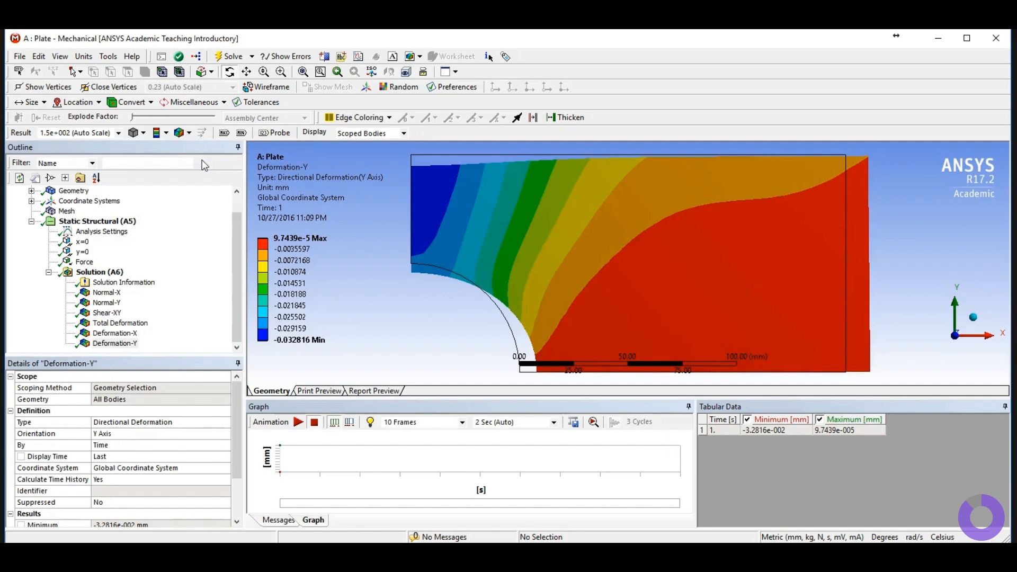
{"action": "left_click", "coordinate": [455, 183]}
{"action": "left_click", "coordinate": [518, 366]}
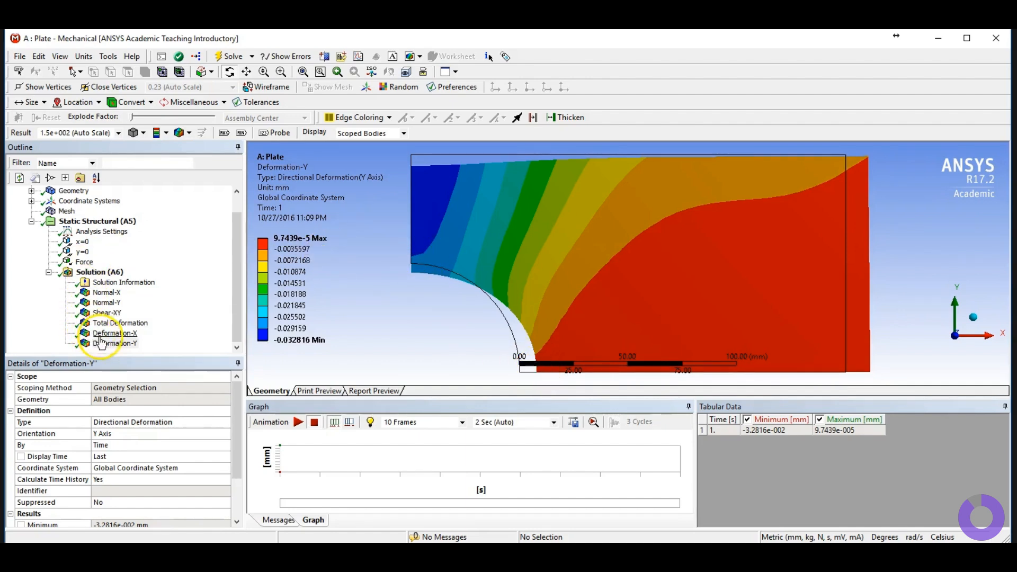
Step: Inspect the Normal-X stress and Deformation-X results and the mesh element size
{"action": "left_click", "coordinate": [104, 293]}
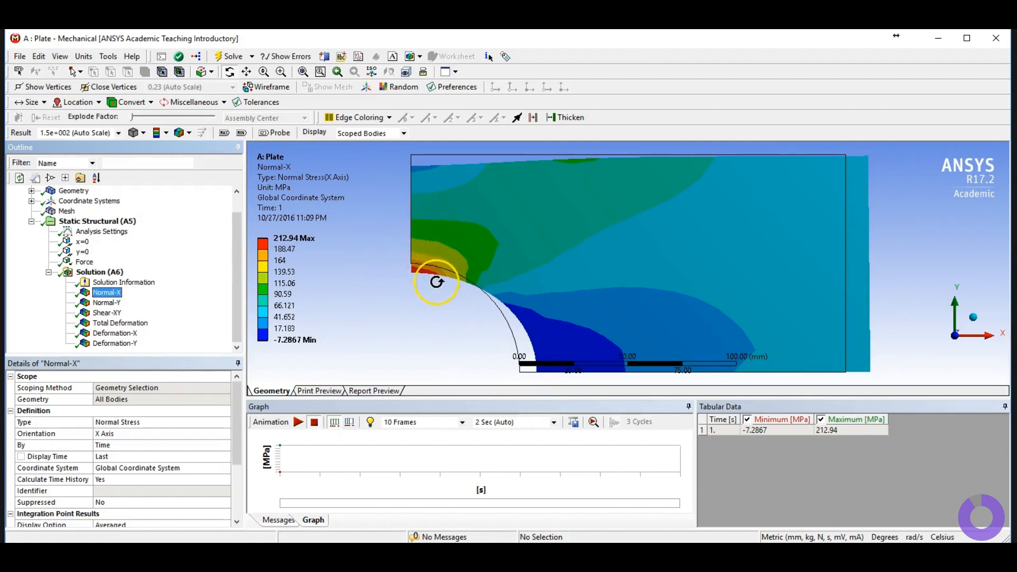
{"action": "left_click", "coordinate": [115, 335]}
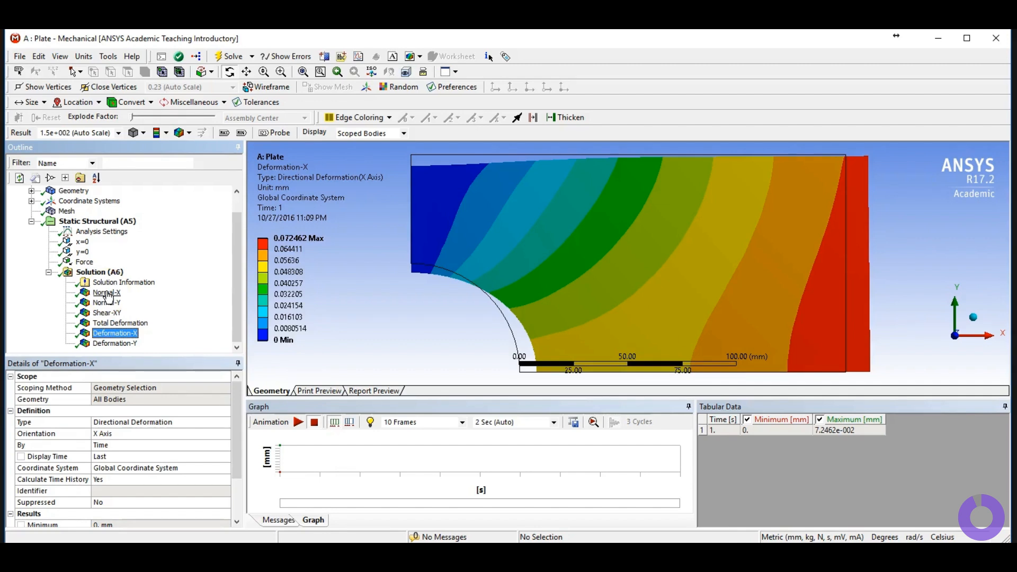
{"action": "left_click", "coordinate": [66, 212]}
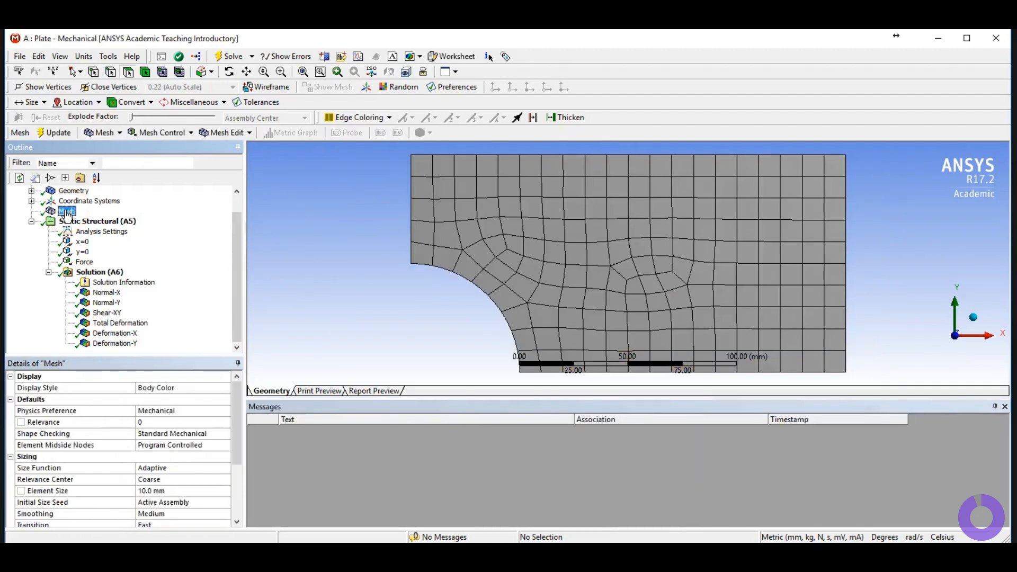
{"action": "left_click", "coordinate": [162, 493]}
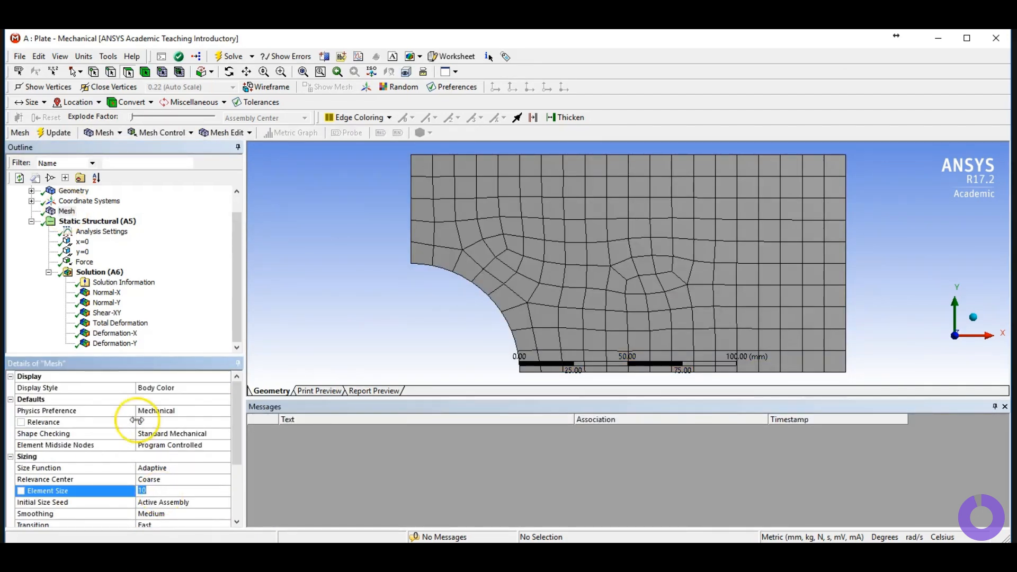
{"action": "left_click", "coordinate": [108, 294]}
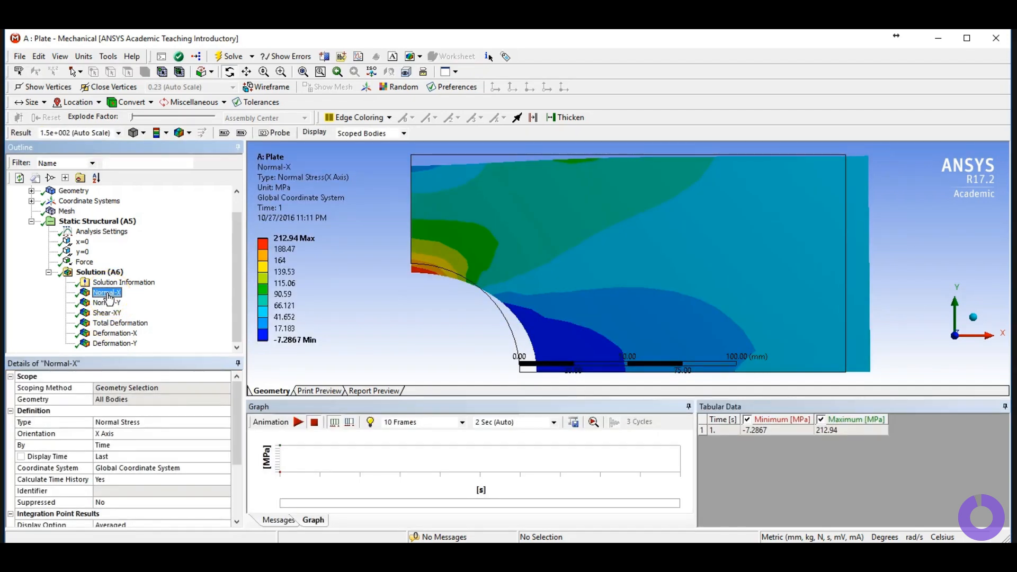
{"action": "left_click", "coordinate": [115, 335]}
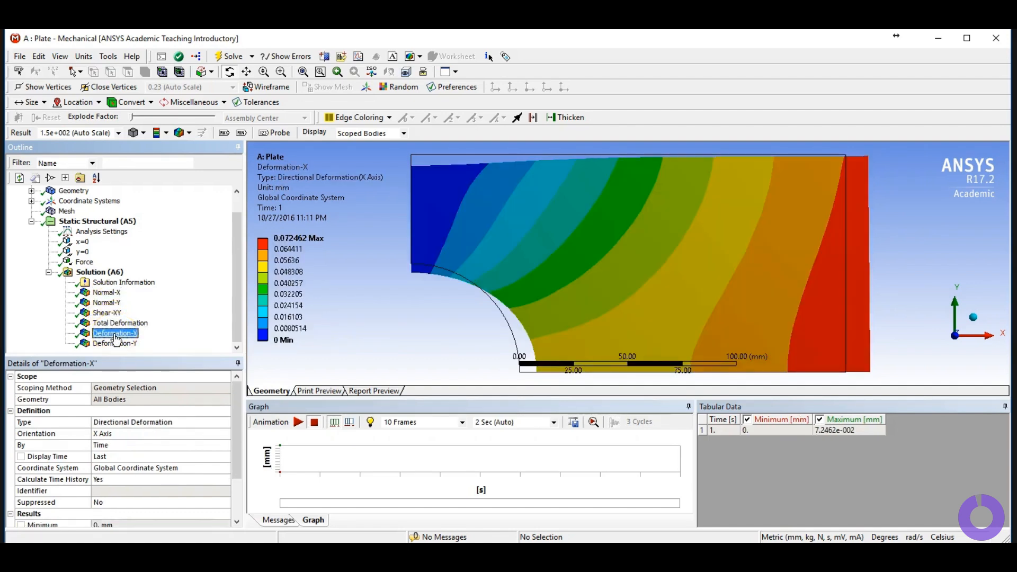
{"action": "left_click", "coordinate": [302, 249]}
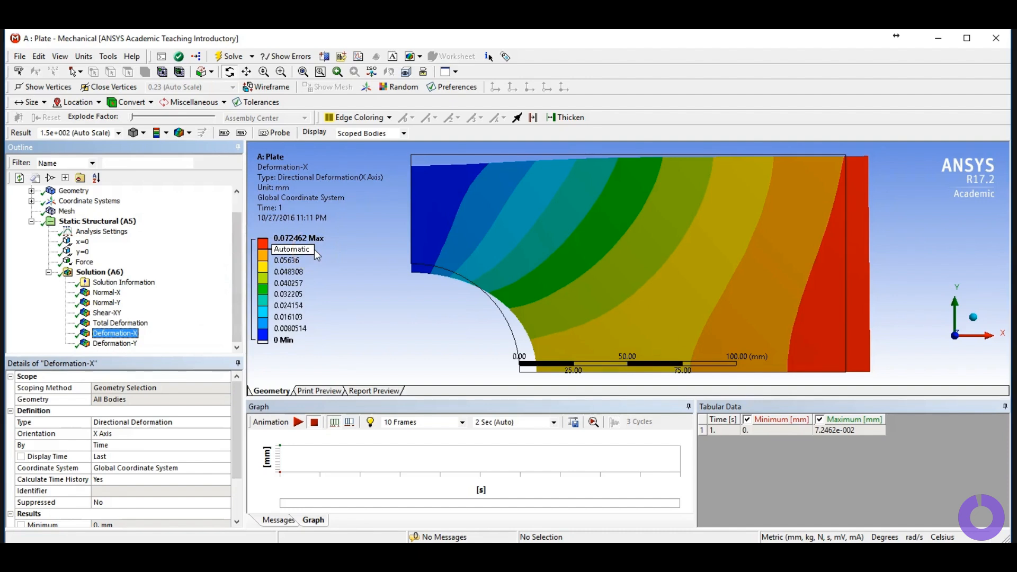
{"action": "left_click", "coordinate": [62, 212]}
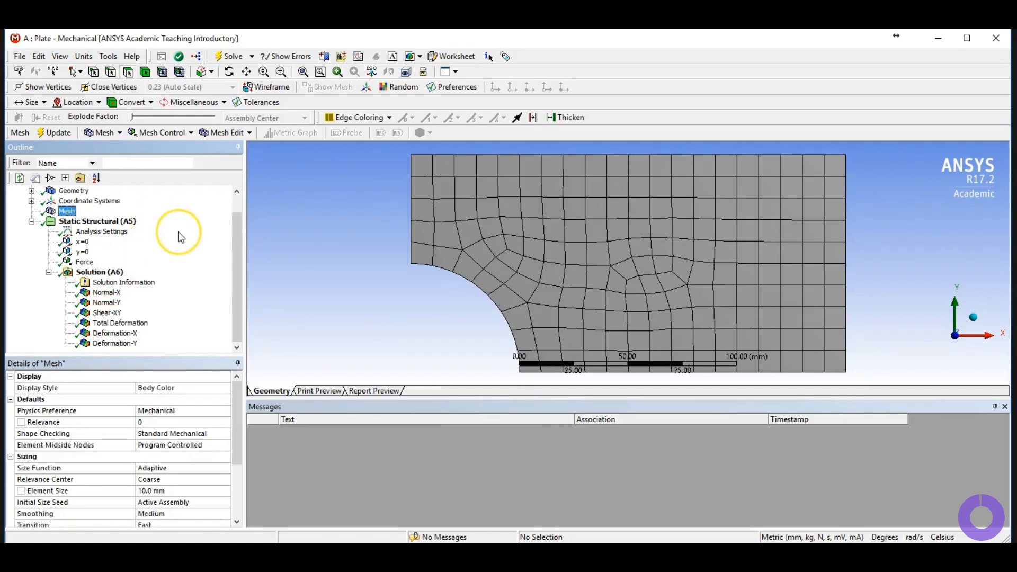
{"action": "left_click", "coordinate": [309, 247]}
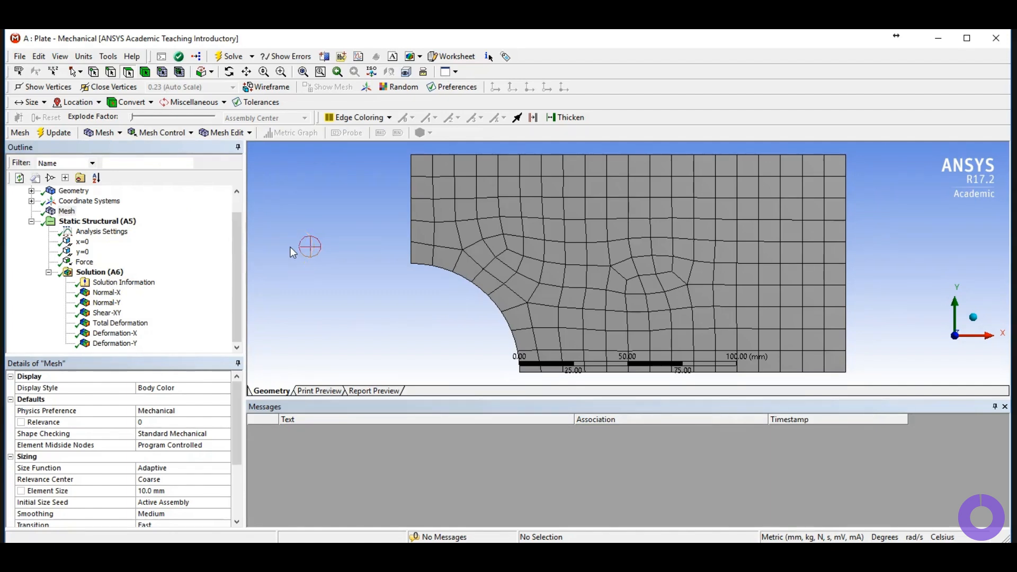
{"action": "key", "text": "alt+Tab"}
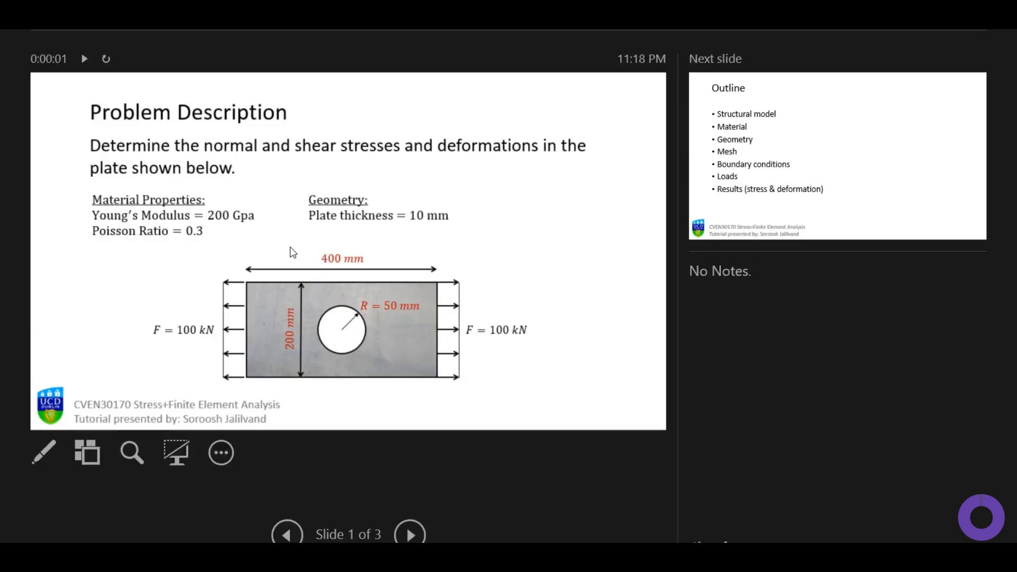